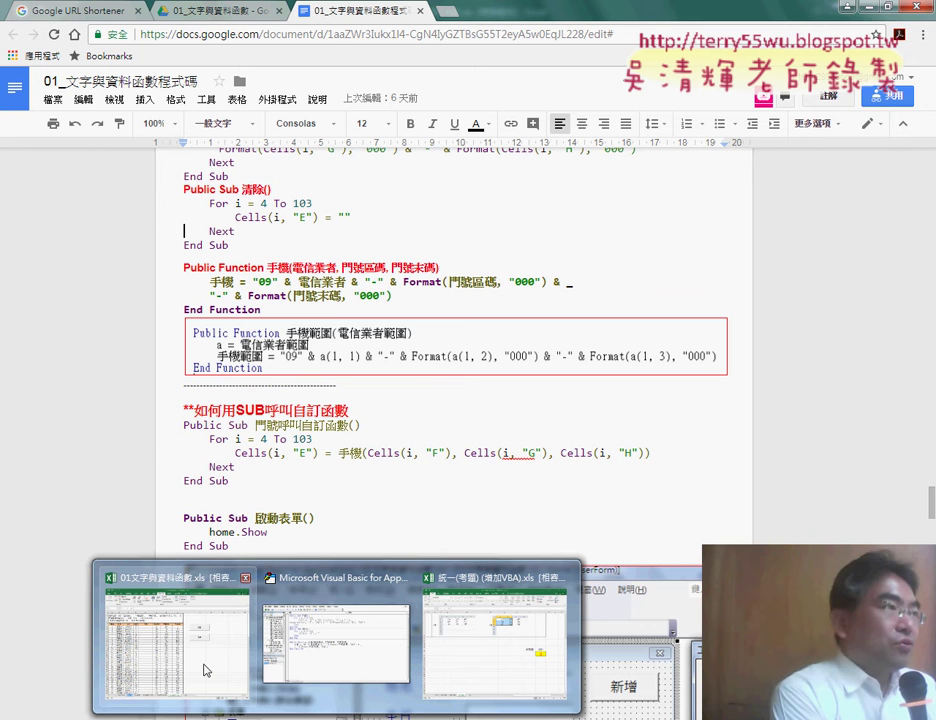
Switch from the Google Docs VBA notes to the Excel workbook 01文字與資料函數.xls
{"action": "left_click", "coordinate": [205, 670]}
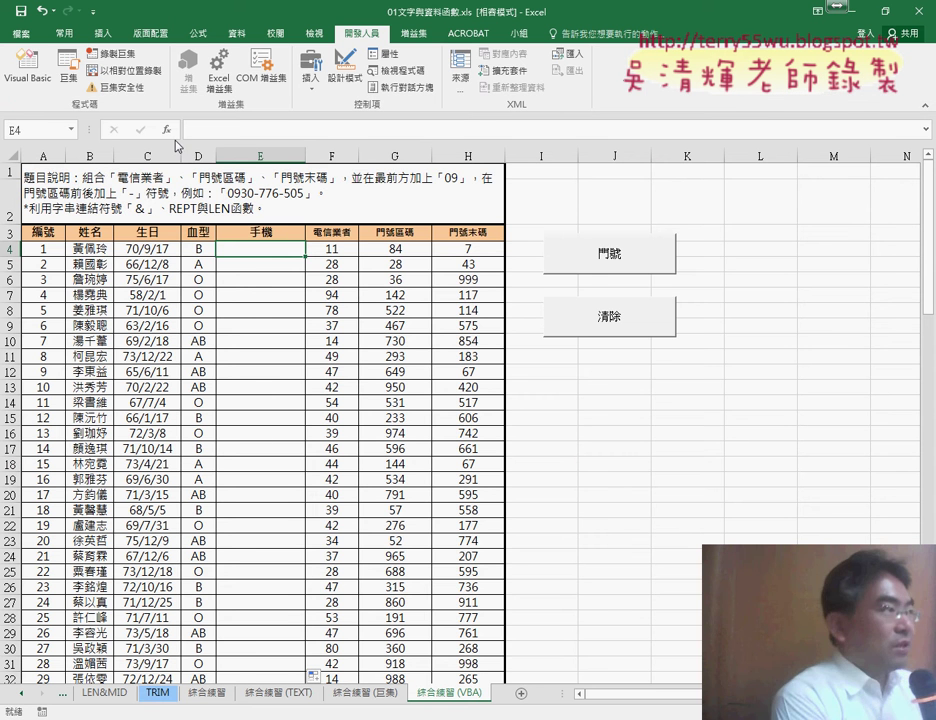
Insert the user-defined 手機 function into cell E4 through the Insert Function dialog
{"action": "left_click", "coordinate": [166, 130]}
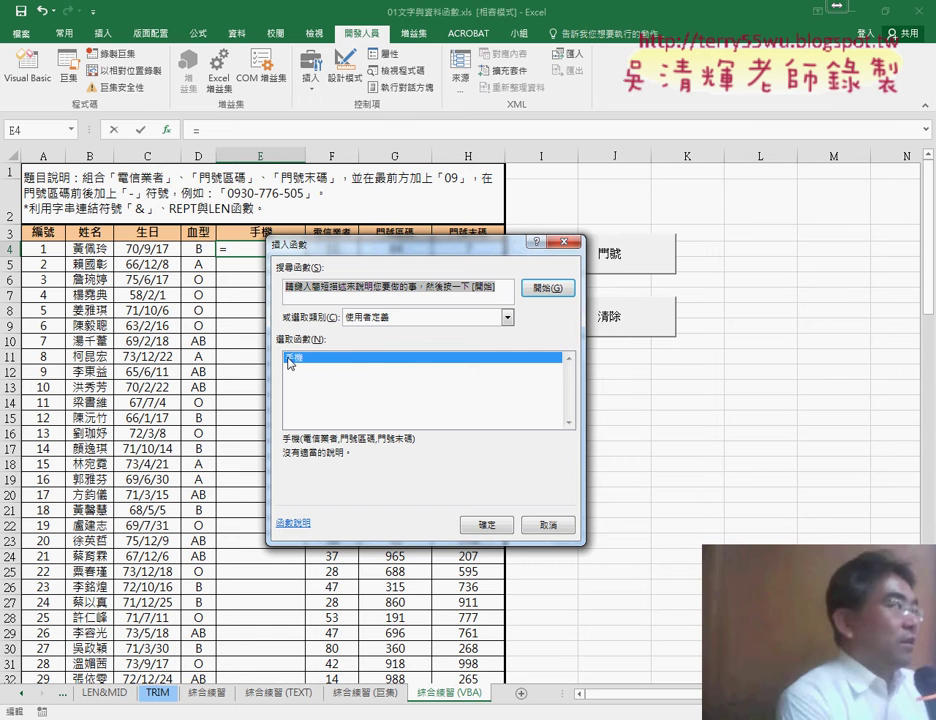
{"action": "left_click_drag", "start_coordinate": [365, 252], "coordinate": [367, 363]}
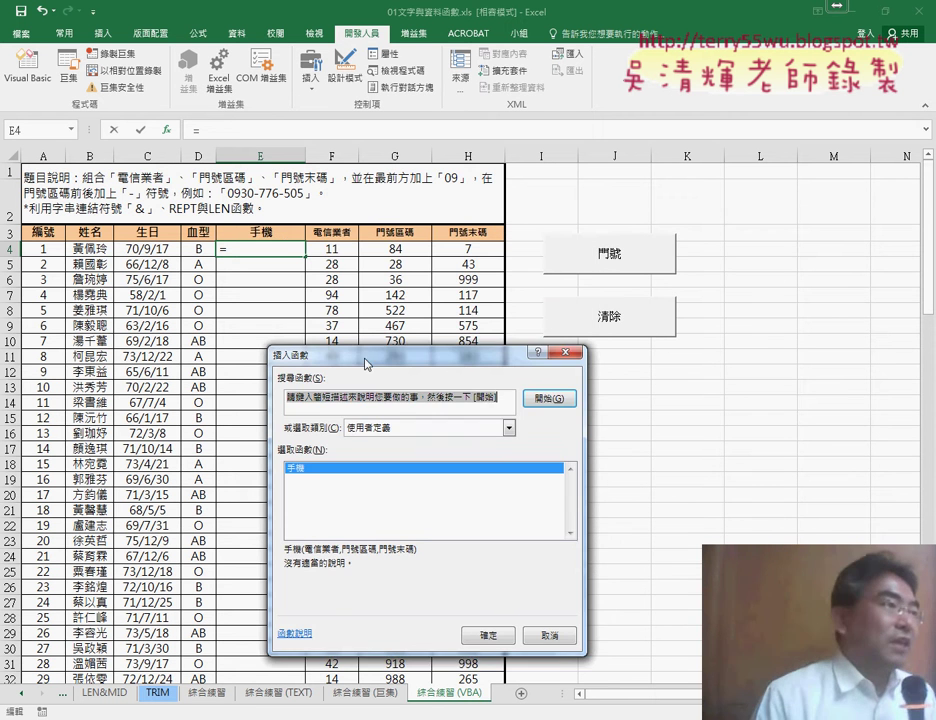
{"action": "left_click", "coordinate": [494, 630]}
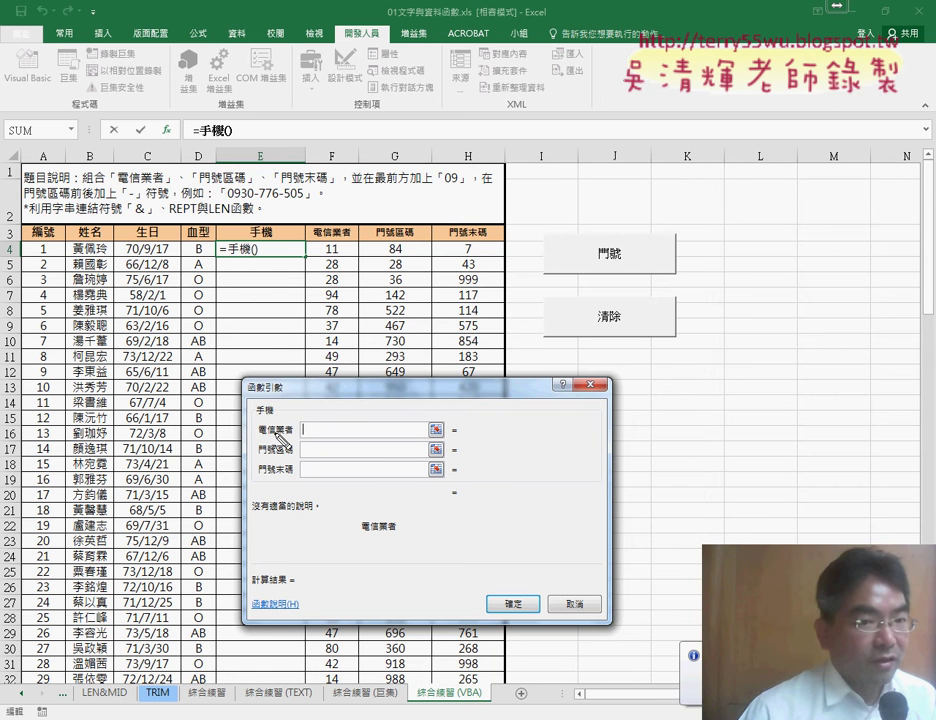
Sketch F4:H4 as three numbered cells linked to a circle for range variable a
{"action": "mouse_move", "coordinate": [309, 262]}
{"action": "left_mouse_down"}
{"action": "mouse_move", "coordinate": [466, 240]}
{"action": "mouse_move", "coordinate": [312, 265]}
{"action": "left_mouse_up"}
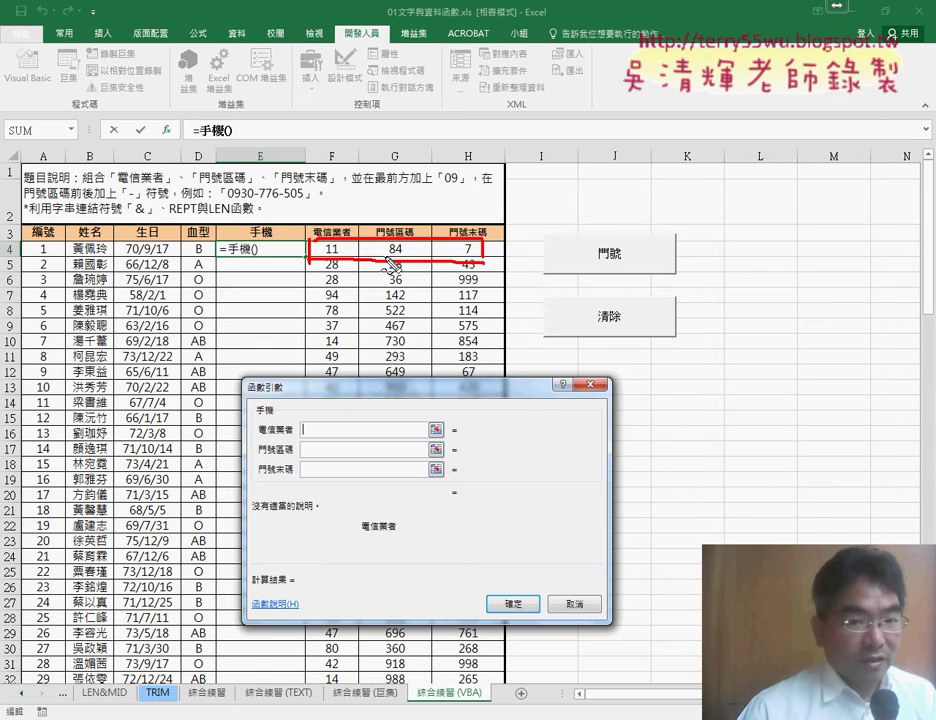
{"action": "left_click_drag", "start_coordinate": [360, 222], "coordinate": [360, 268]}
{"action": "left_click_drag", "start_coordinate": [432, 222], "coordinate": [432, 268]}
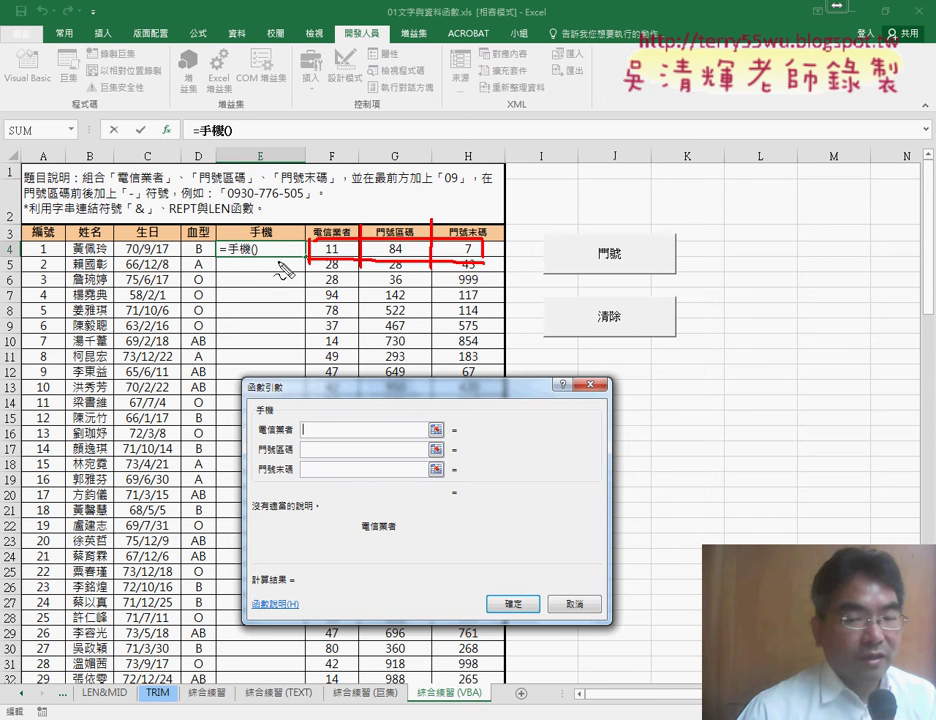
{"action": "left_click_drag", "start_coordinate": [207, 290], "coordinate": [206, 310]}
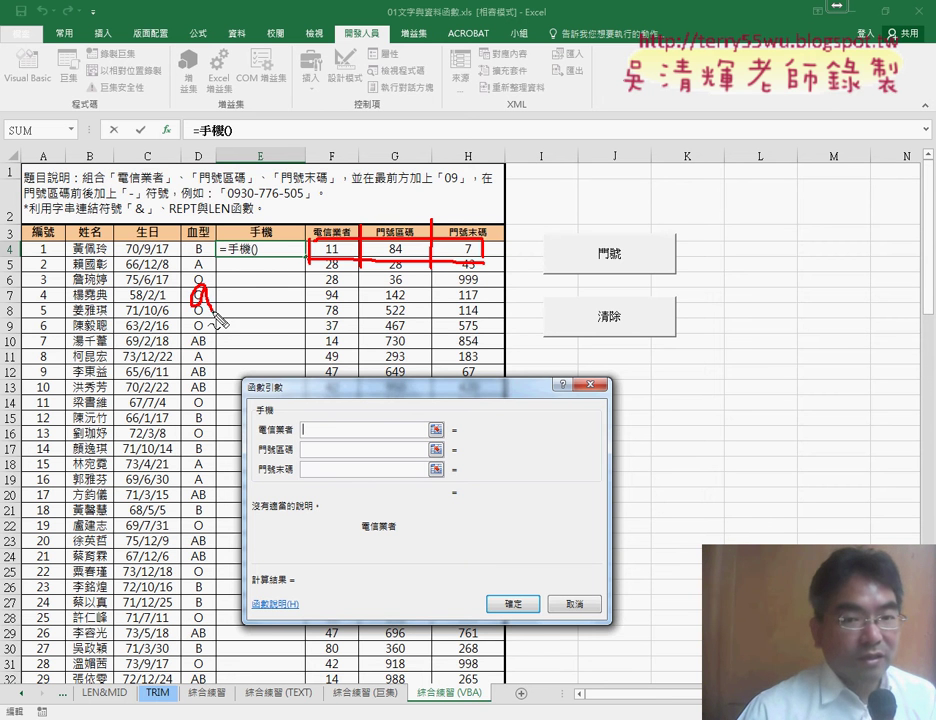
{"action": "mouse_move", "coordinate": [302, 238]}
{"action": "left_mouse_down"}
{"action": "mouse_move", "coordinate": [213, 265]}
{"action": "mouse_move", "coordinate": [205, 320]}
{"action": "left_mouse_up"}
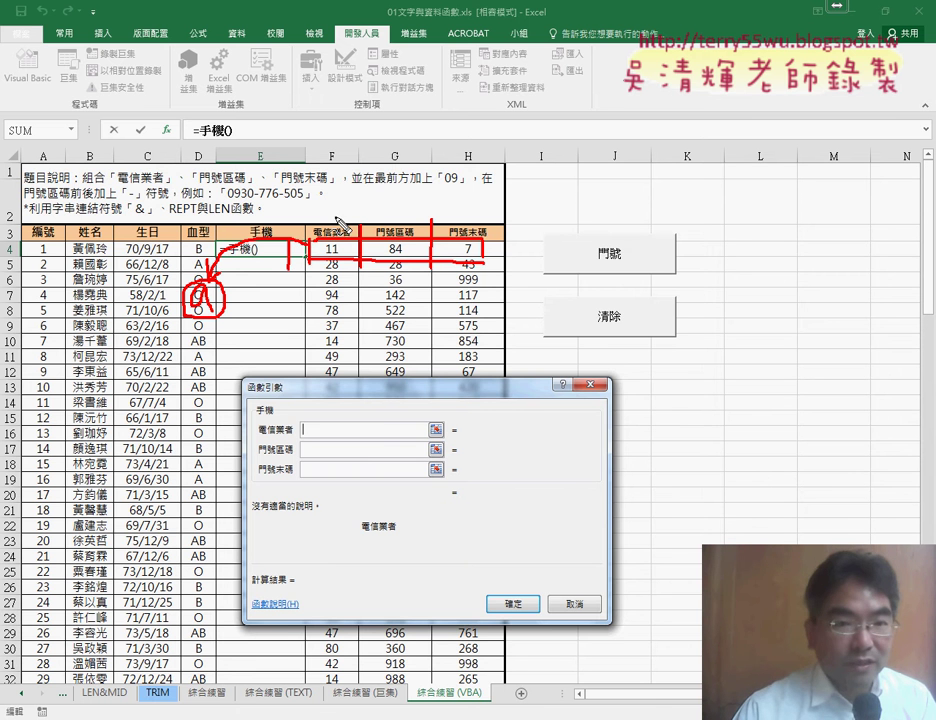
{"action": "left_click_drag", "start_coordinate": [337, 201], "coordinate": [336, 226]}
{"action": "mouse_move", "coordinate": [393, 205]}
{"action": "left_mouse_down"}
{"action": "mouse_move", "coordinate": [410, 220]}
{"action": "mouse_move", "coordinate": [457, 223]}
{"action": "left_mouse_up"}
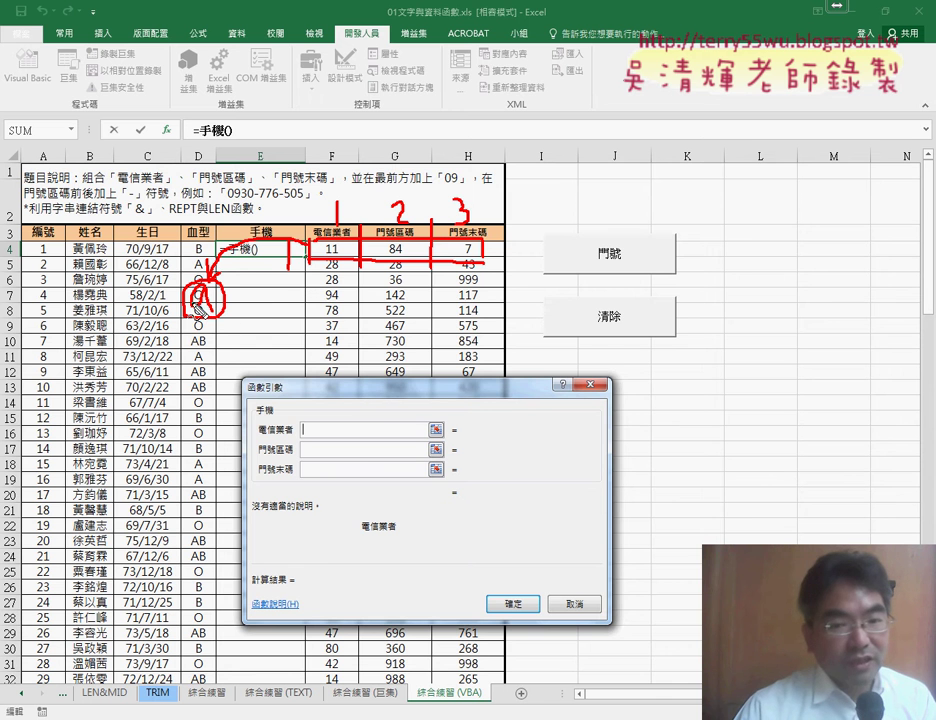
Label the cells a(1,1), a(1,2), a(1,3), then clear the ink and cancel the 手機 formula
{"action": "mouse_move", "coordinate": [198, 305]}
{"action": "left_mouse_down"}
{"action": "mouse_move", "coordinate": [220, 316]}
{"action": "mouse_move", "coordinate": [262, 305]}
{"action": "mouse_move", "coordinate": [278, 318]}
{"action": "mouse_move", "coordinate": [326, 318]}
{"action": "left_mouse_up"}
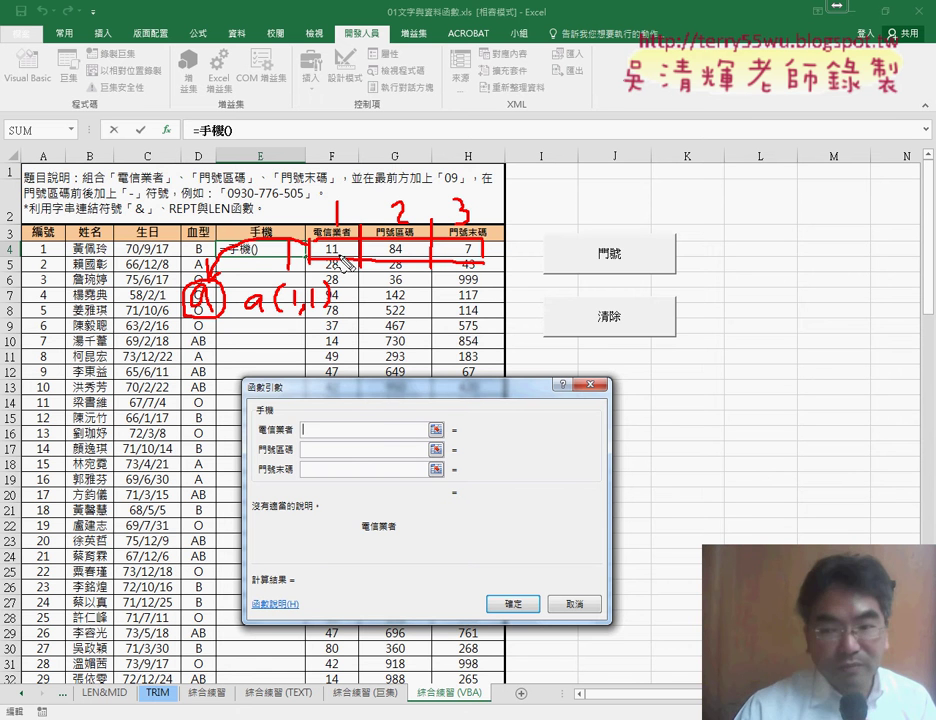
{"action": "left_click_drag", "start_coordinate": [342, 244], "coordinate": [340, 246]}
{"action": "mouse_move", "coordinate": [378, 294]}
{"action": "left_mouse_down"}
{"action": "mouse_move", "coordinate": [390, 312]}
{"action": "mouse_move", "coordinate": [412, 318]}
{"action": "mouse_move", "coordinate": [440, 304]}
{"action": "mouse_move", "coordinate": [436, 314]}
{"action": "left_mouse_up"}
{"action": "mouse_move", "coordinate": [508, 290]}
{"action": "left_mouse_down"}
{"action": "mouse_move", "coordinate": [510, 306]}
{"action": "mouse_move", "coordinate": [530, 312]}
{"action": "left_mouse_up"}
{"action": "mouse_move", "coordinate": [541, 282]}
{"action": "left_mouse_down"}
{"action": "mouse_move", "coordinate": [542, 310]}
{"action": "mouse_move", "coordinate": [560, 316]}
{"action": "mouse_move", "coordinate": [586, 290]}
{"action": "mouse_move", "coordinate": [578, 302]}
{"action": "mouse_move", "coordinate": [594, 314]}
{"action": "left_mouse_up"}
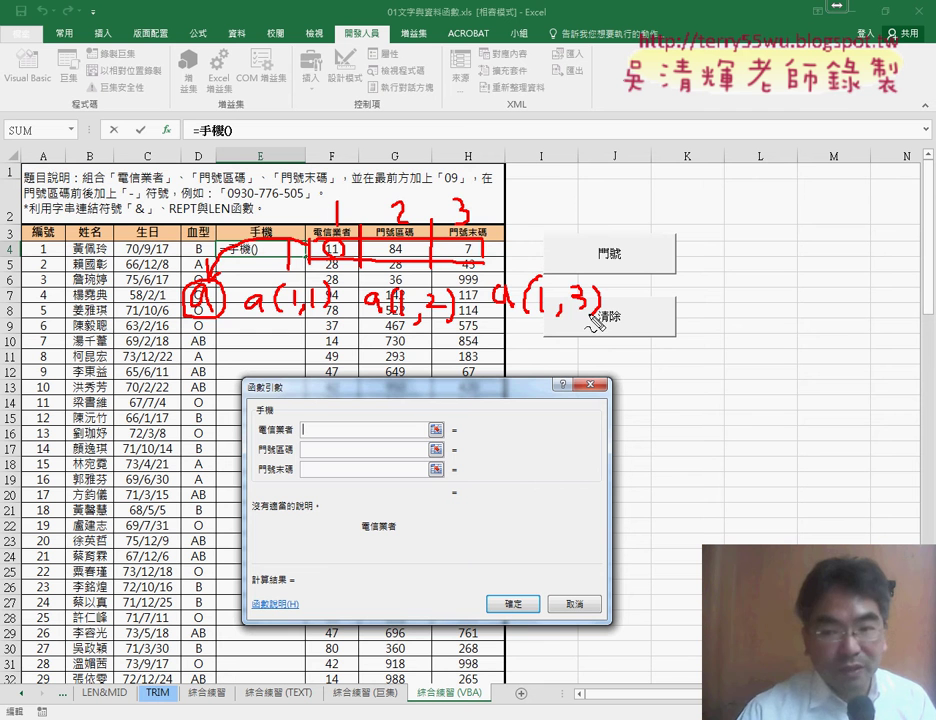
{"action": "key", "text": "Escape"}
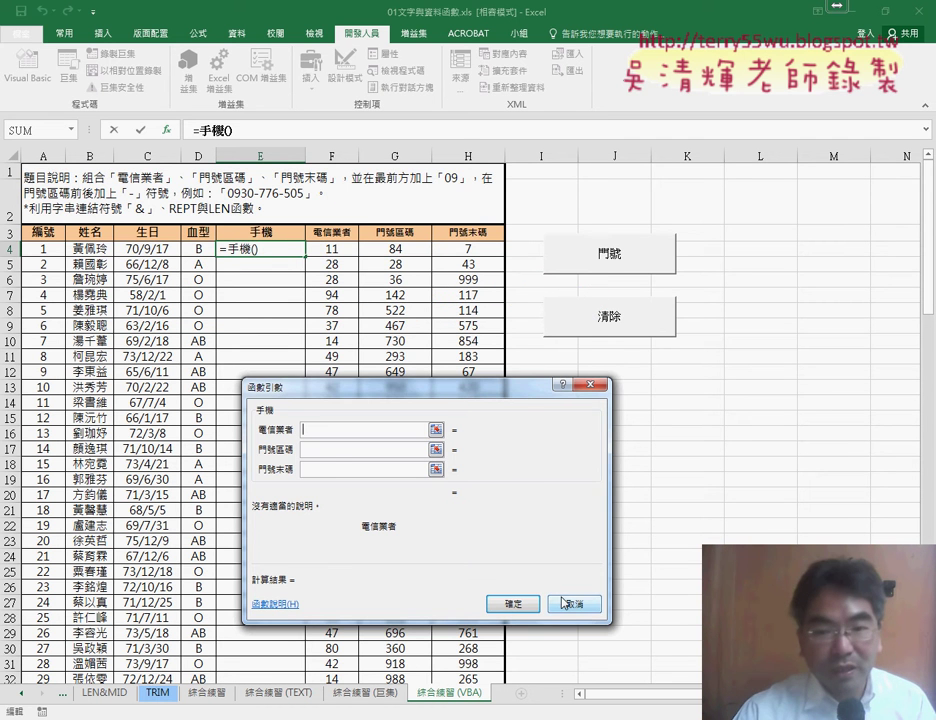
{"action": "left_click", "coordinate": [566, 603]}
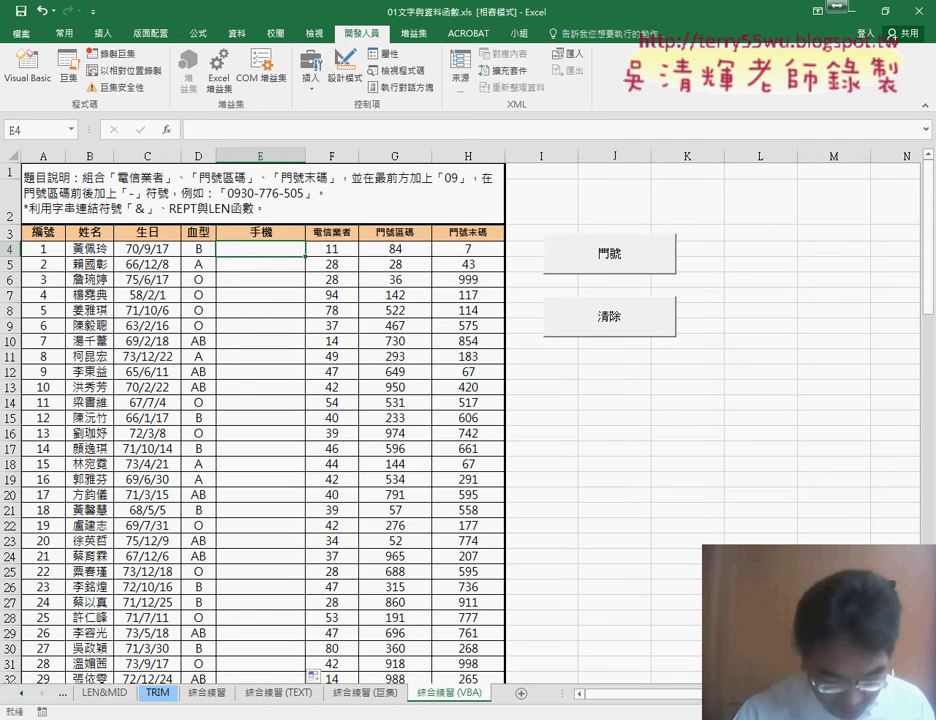
Duplicate the 手機 function in the VBA editor and rename the copy 手機範圍
{"action": "left_click", "coordinate": [345, 668]}
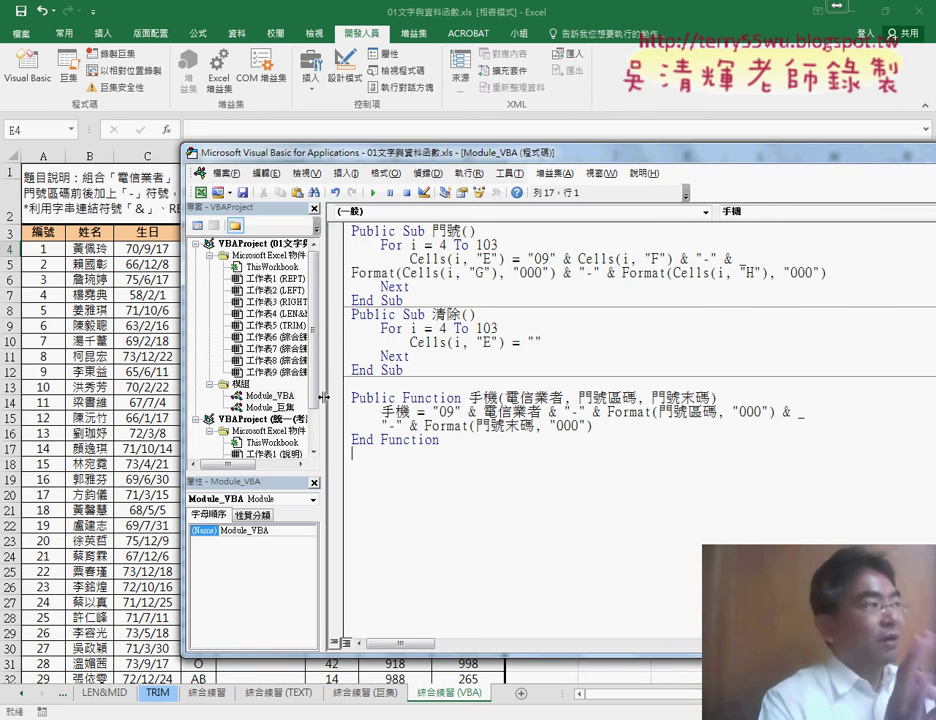
{"action": "left_click_drag", "start_coordinate": [278, 398], "coordinate": [276, 398]}
{"action": "mouse_move", "coordinate": [392, 440]}
{"action": "left_mouse_down"}
{"action": "mouse_move", "coordinate": [303, 397]}
{"action": "mouse_move", "coordinate": [328, 483]}
{"action": "mouse_move", "coordinate": [328, 470]}
{"action": "left_mouse_up"}
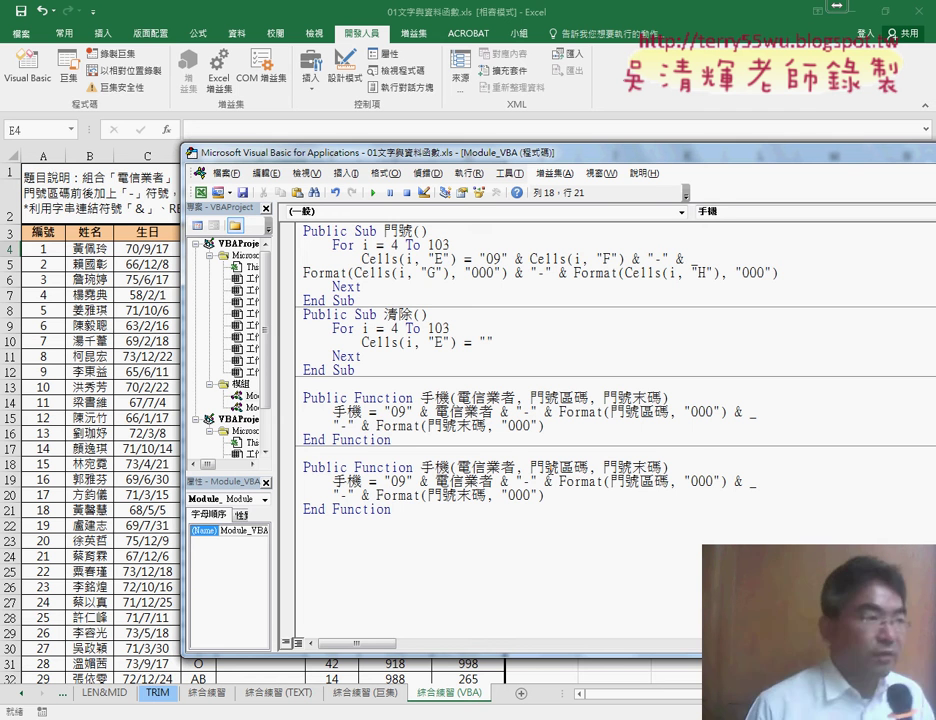
{"action": "left_click_drag", "start_coordinate": [450, 467], "coordinate": [462, 467]}
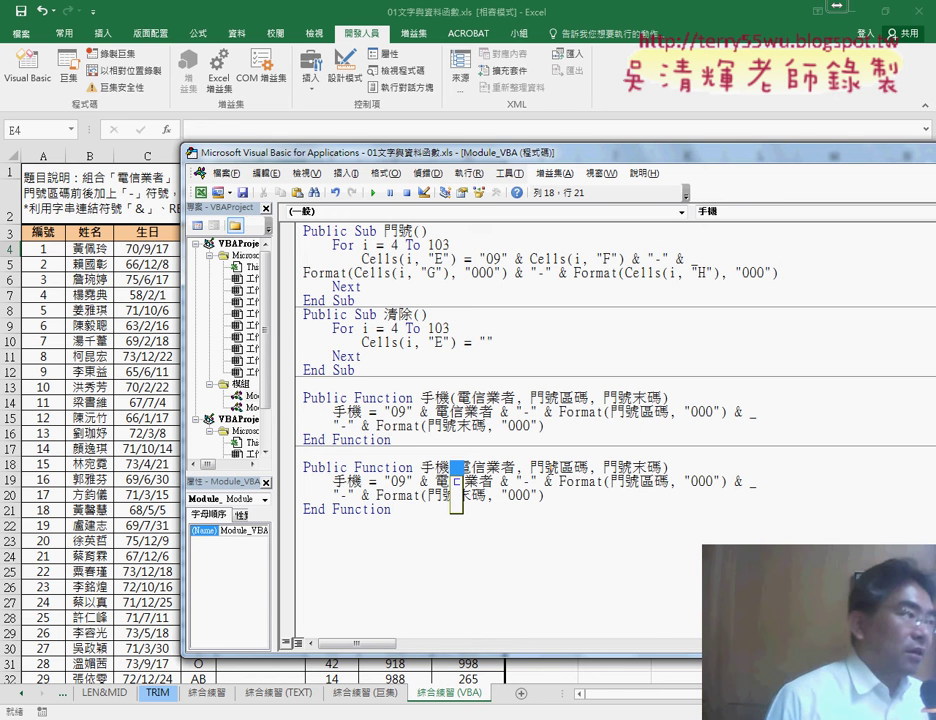
{"action": "type", "text": "飯"}
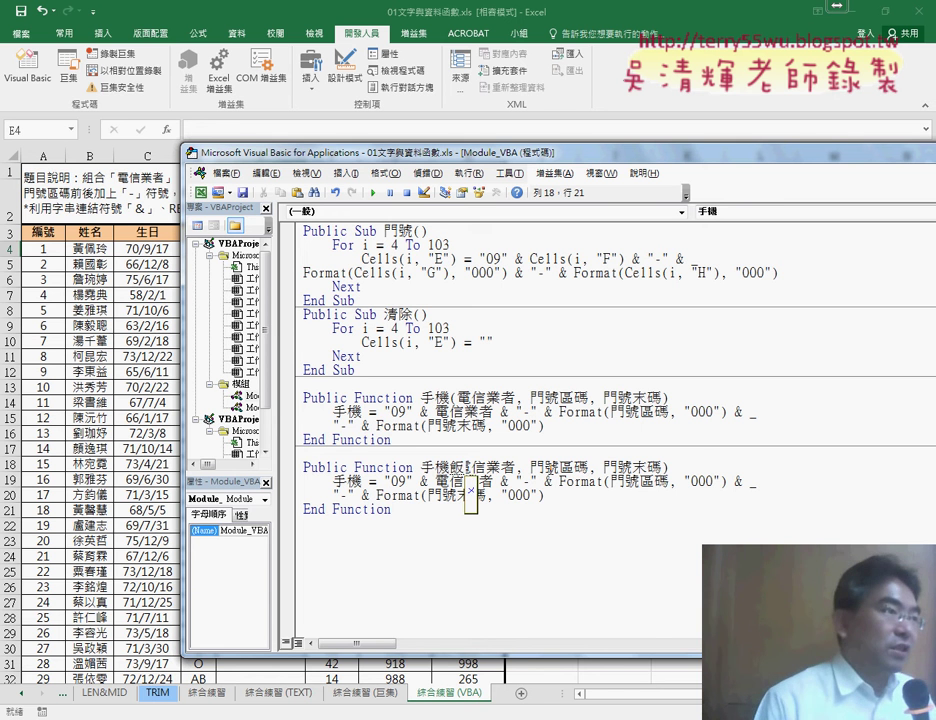
{"action": "type", "text": "範圍"}
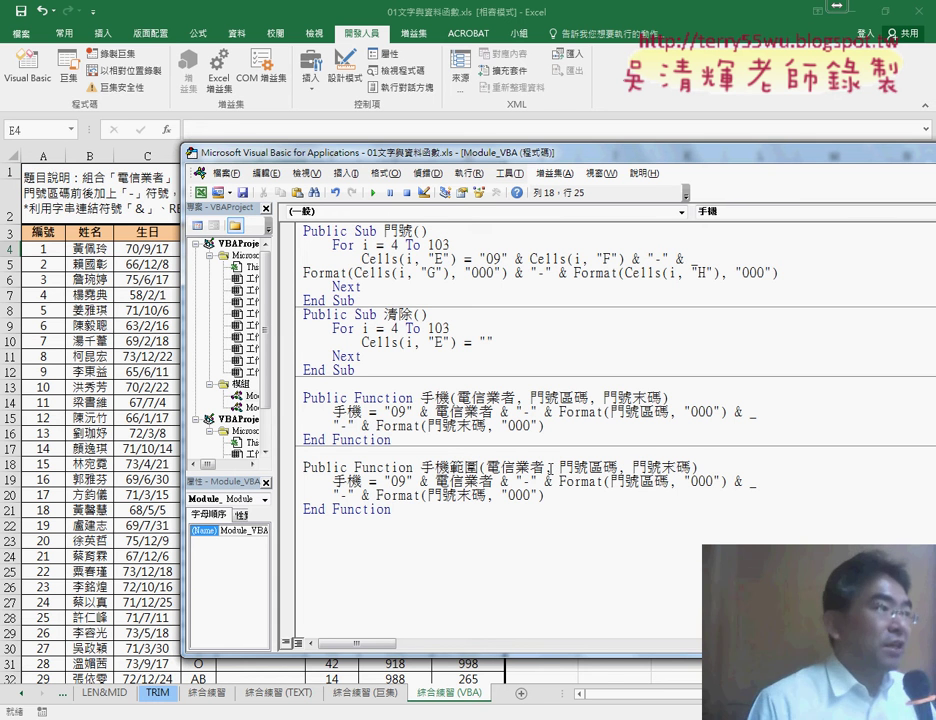
Replace the copy's three parameters with a single 電信業者範圍 parameter
{"action": "key", "text": "Down"}
{"action": "key", "text": "Down"}
{"action": "key", "text": "Down"}
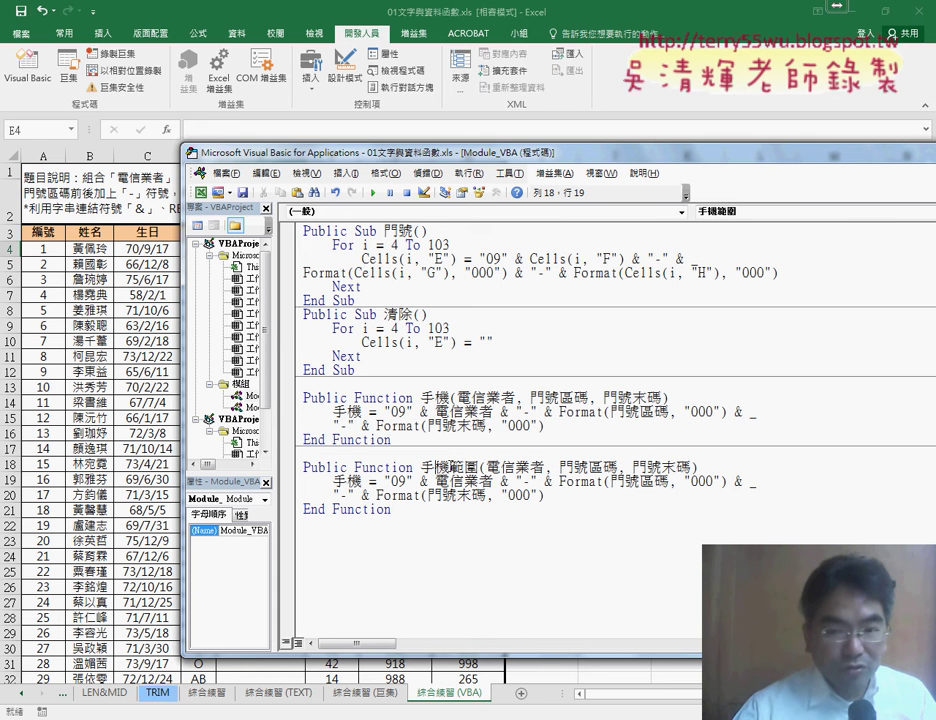
{"action": "left_click_drag", "start_coordinate": [545, 466], "coordinate": [689, 466]}
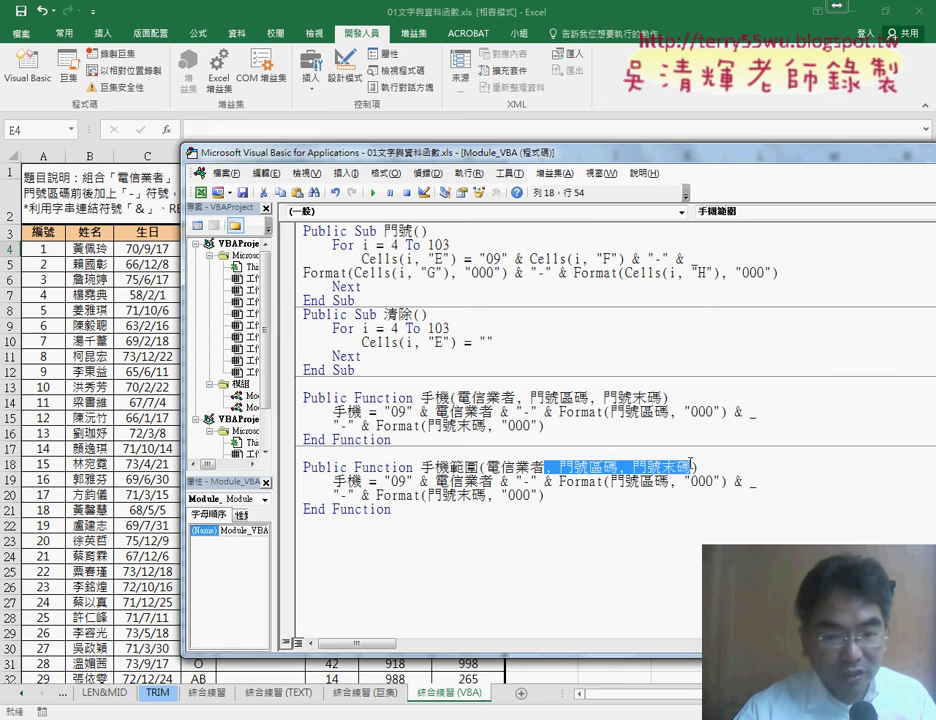
{"action": "key", "text": "Delete"}
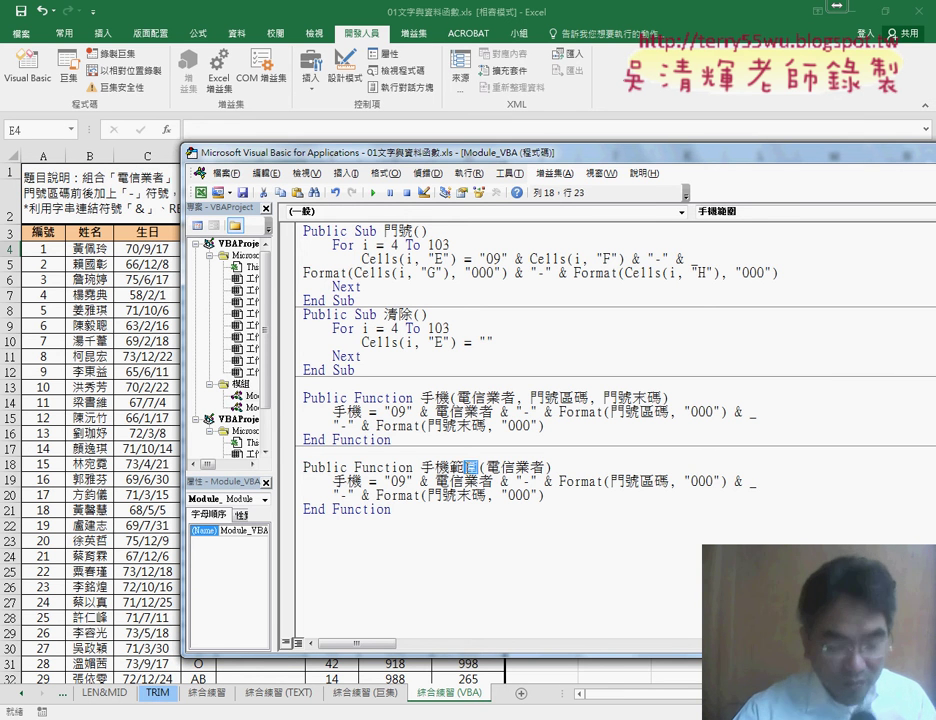
{"action": "left_click_drag", "start_coordinate": [449, 466], "coordinate": [481, 466]}
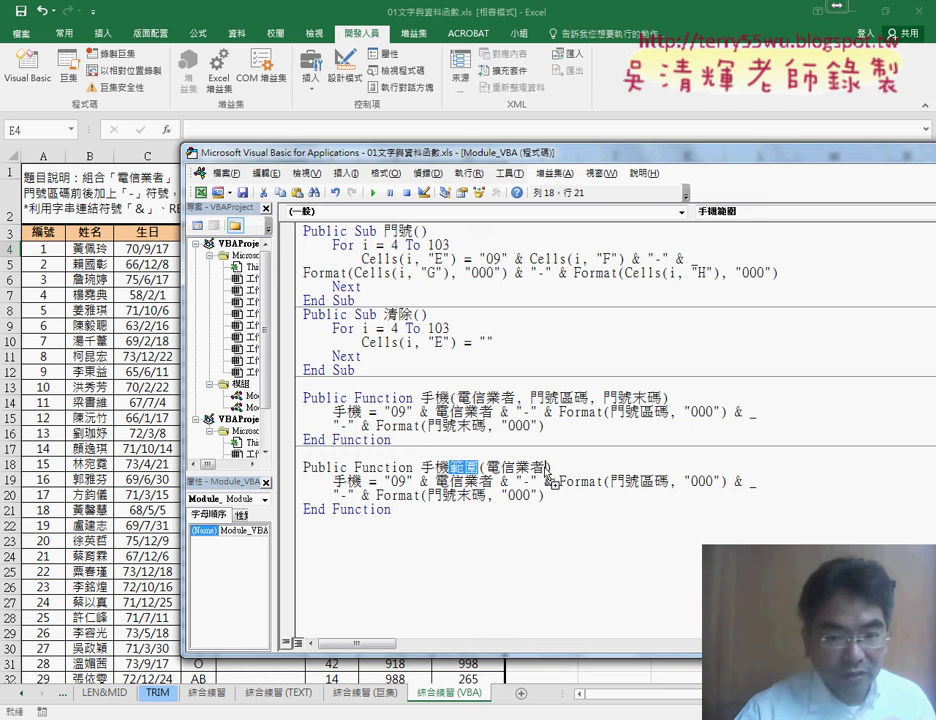
{"action": "left_click_drag", "start_coordinate": [548, 467], "coordinate": [549, 467]}
{"action": "left_click_drag", "start_coordinate": [486, 467], "coordinate": [577, 467]}
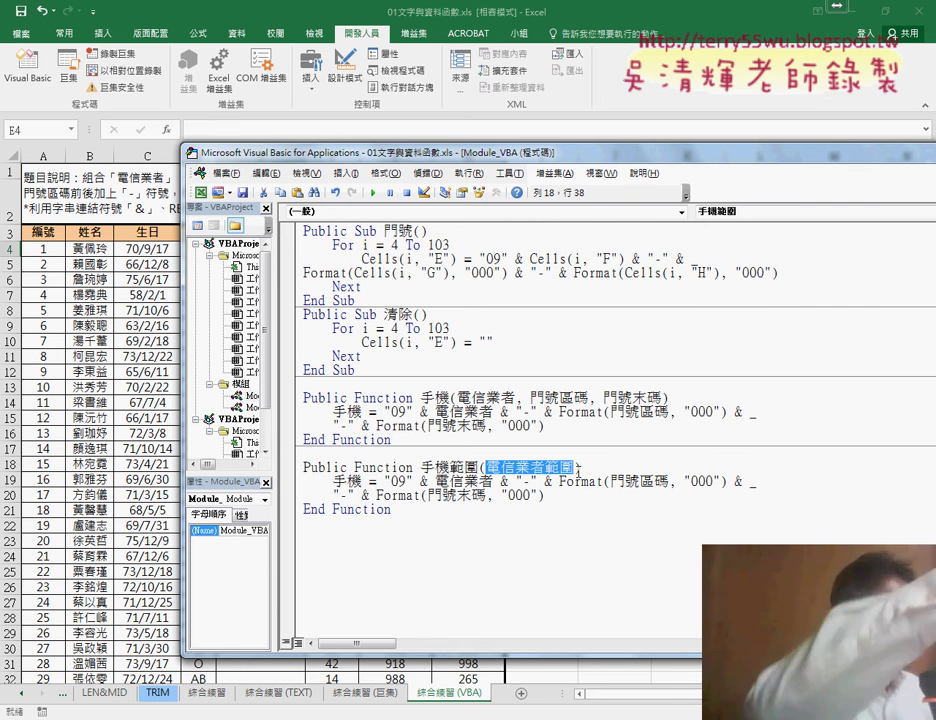
{"action": "left_click", "coordinate": [591, 467]}
{"action": "key", "text": "Return"}
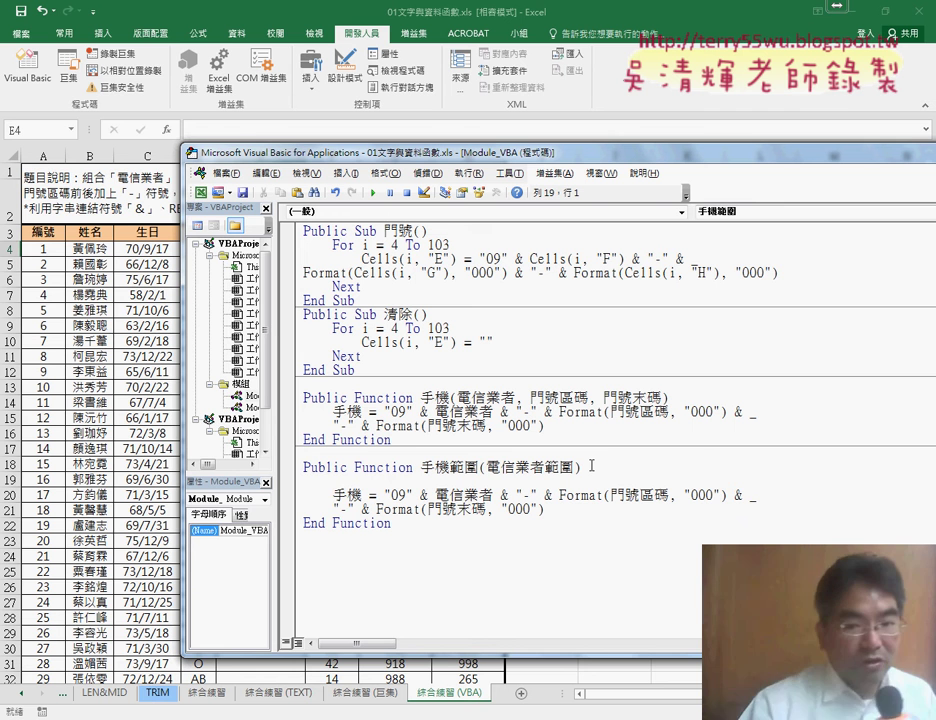
Start the 手機範圍 body with the line a = 電信業者範圍
{"action": "key", "text": "Tab"}
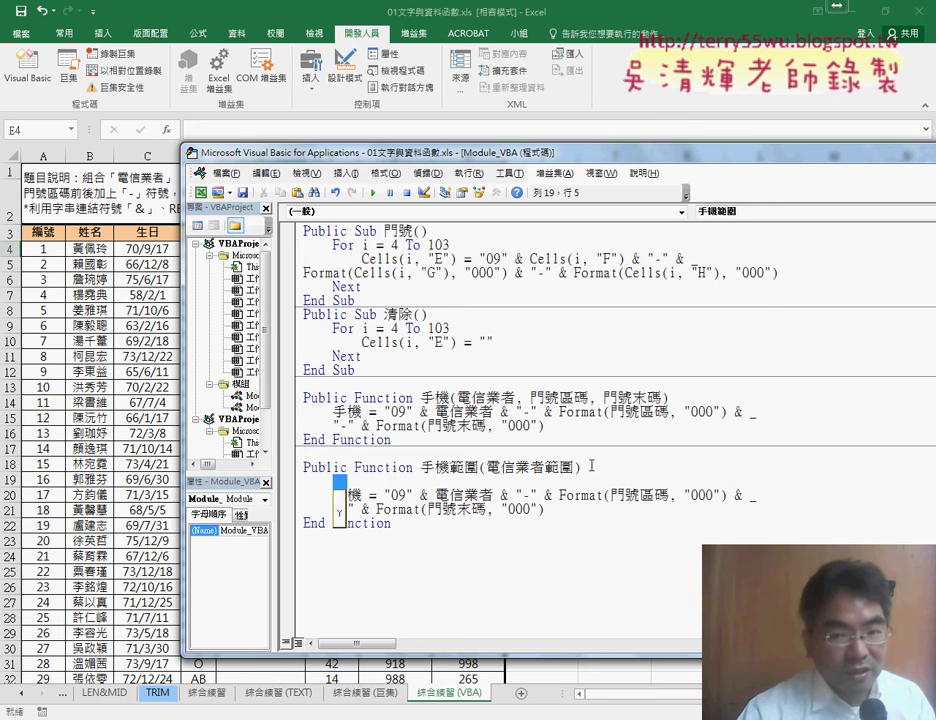
{"action": "type", "text": "a="}
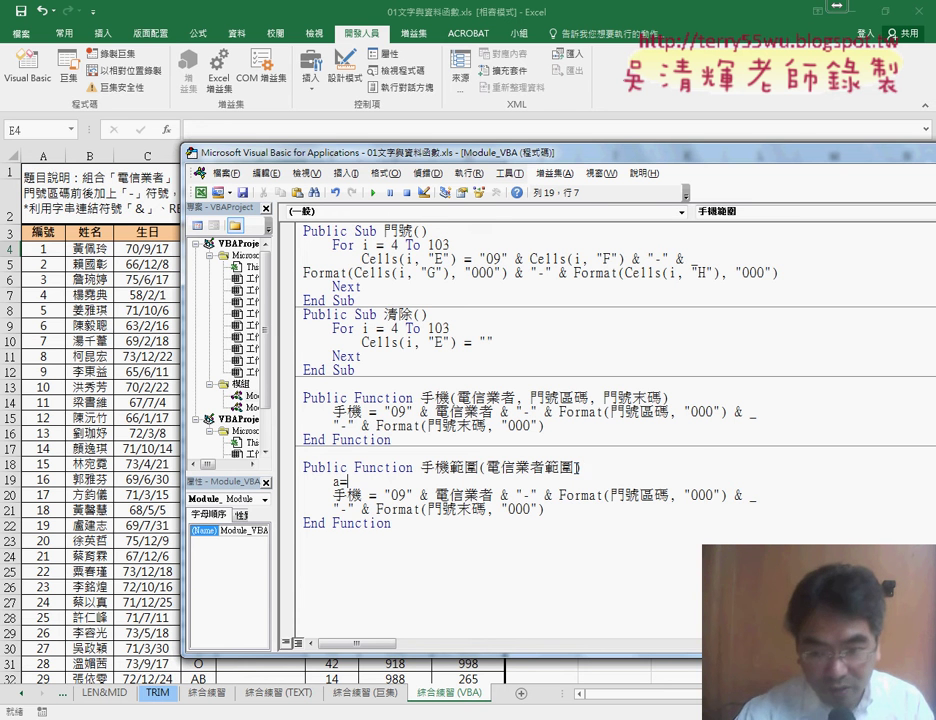
{"action": "left_click", "coordinate": [515, 512]}
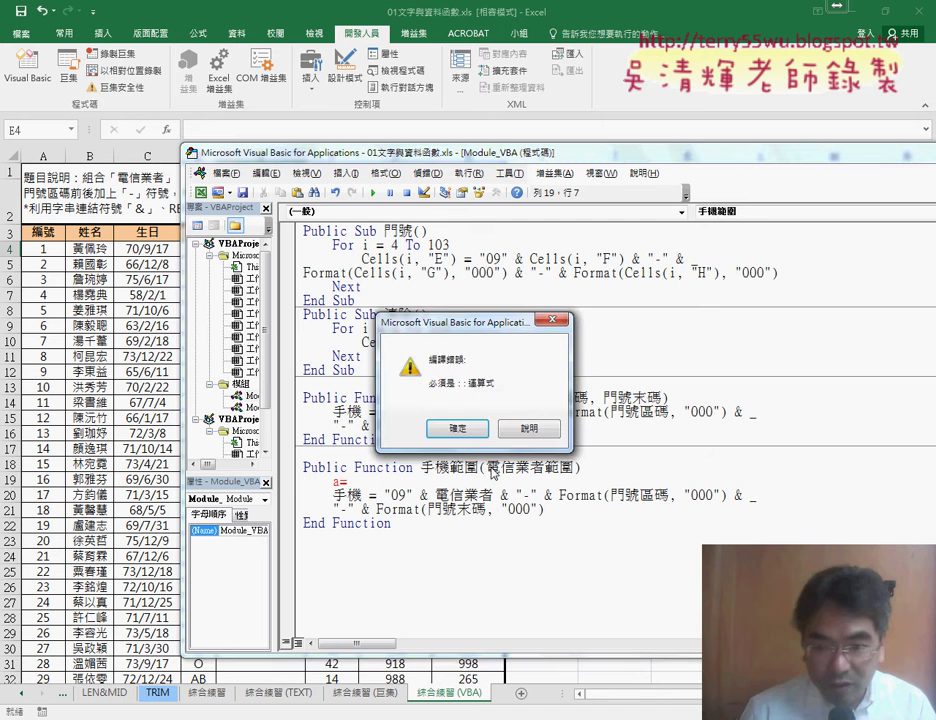
{"action": "key", "text": "Return"}
{"action": "left_click_drag", "start_coordinate": [485, 467], "coordinate": [578, 467]}
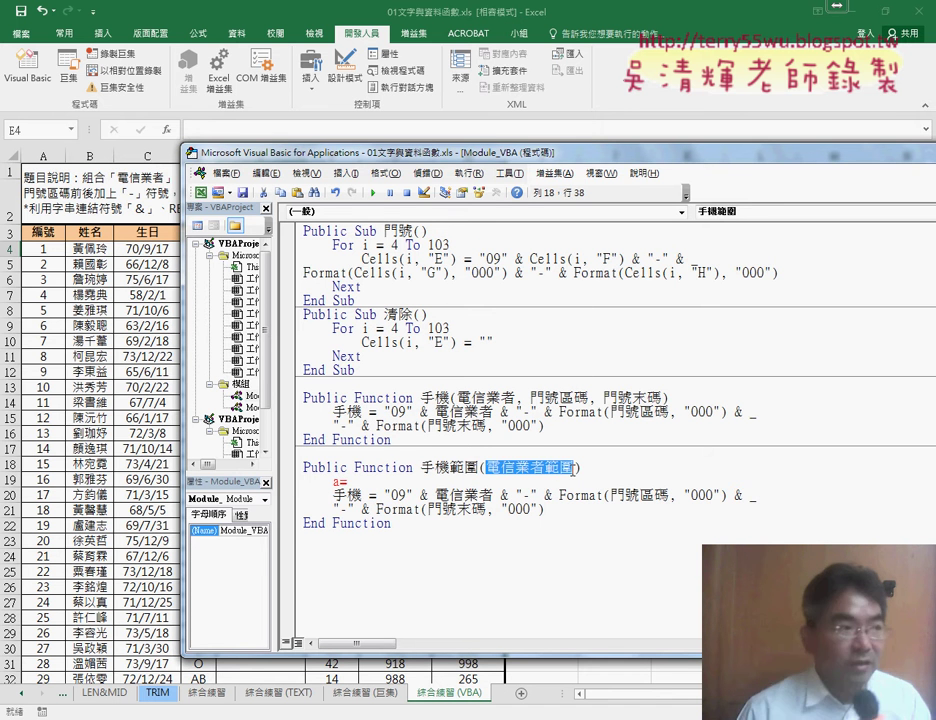
{"action": "left_click_drag", "start_coordinate": [504, 473], "coordinate": [376, 486]}
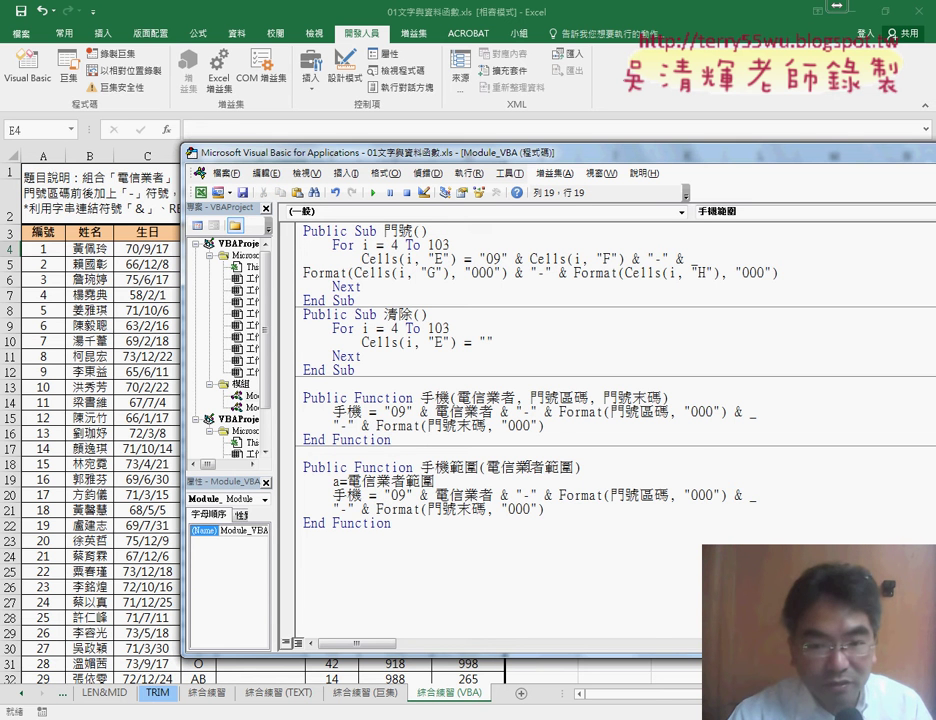
{"action": "key", "text": "shift+Left"}
{"action": "key", "text": "shift+Left"}
{"action": "key", "text": "shift+Left"}
{"action": "key", "text": "shift+Left"}
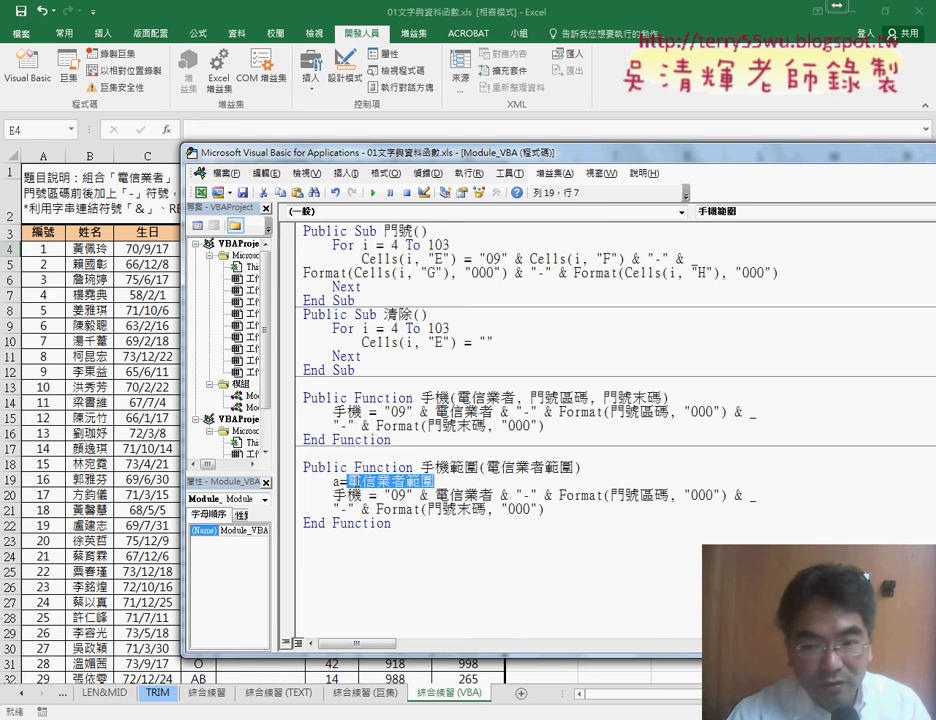
{"action": "key", "text": "shift+Left"}
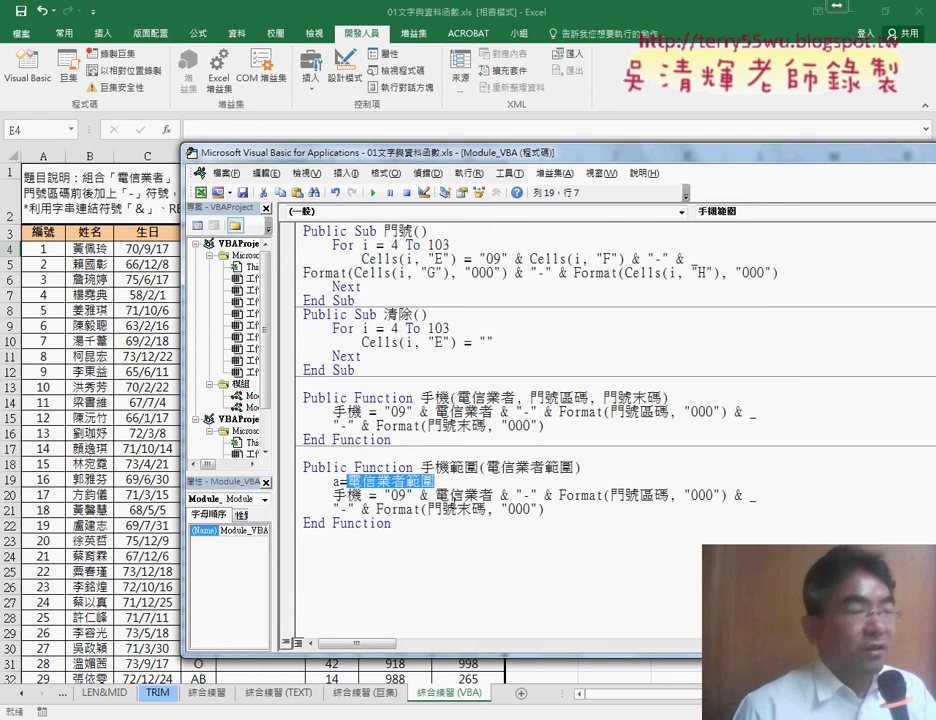
Replace 電信業者 and 門號區碼 in the formula with a(1,1) and a(1,2)
{"action": "left_click_drag", "start_coordinate": [436, 495], "coordinate": [492, 495]}
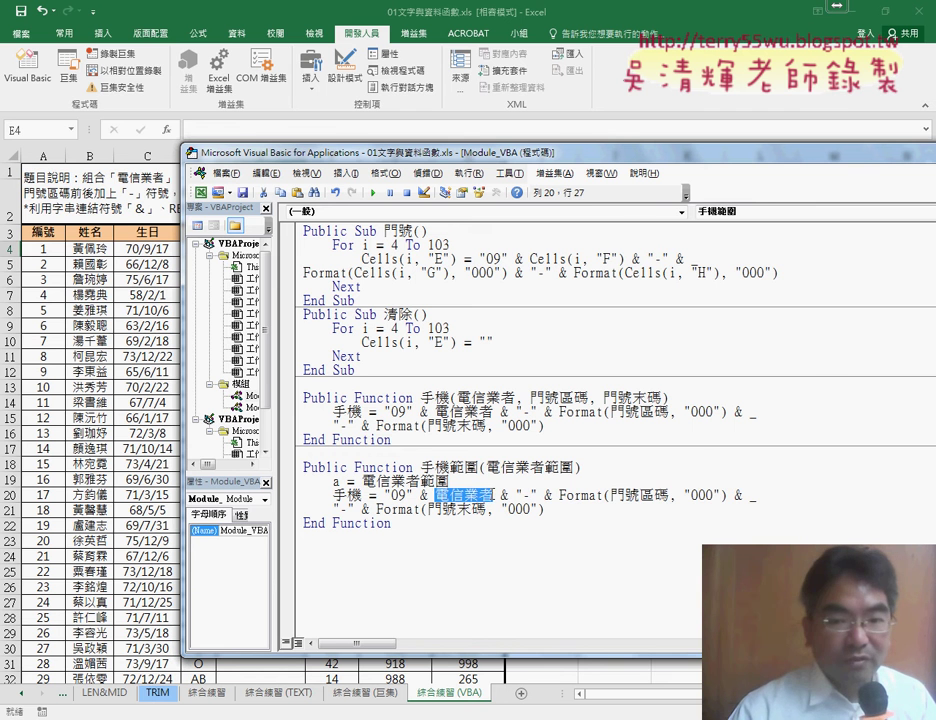
{"action": "type", "text": "a(1"}
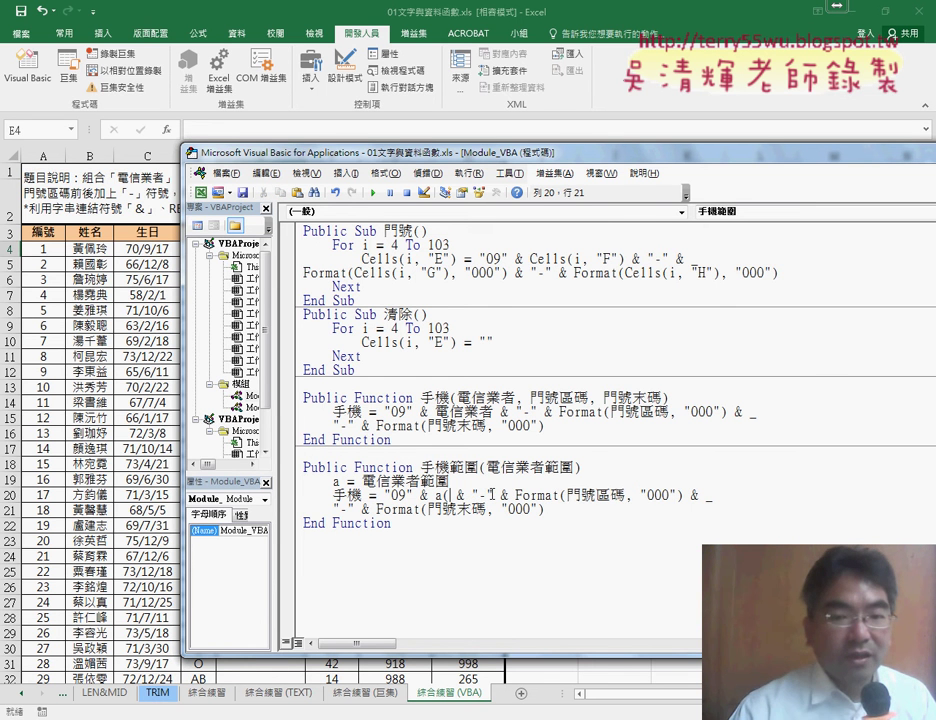
{"action": "type", "text": ",1"}
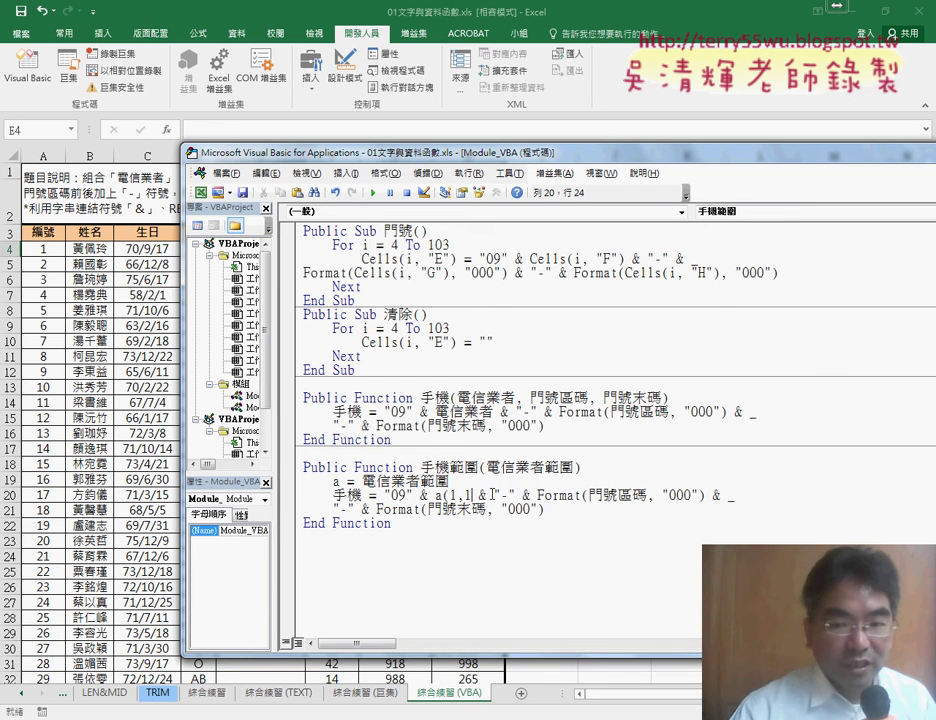
{"action": "type", "text": ")"}
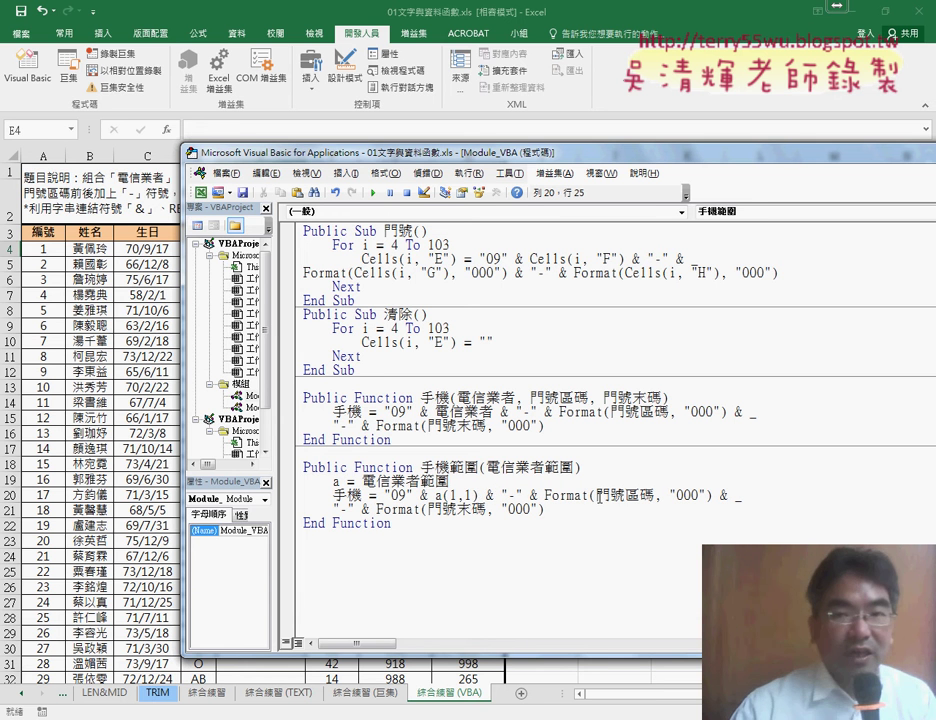
{"action": "key", "text": "shift+Left"}
{"action": "key", "text": "shift+Left"}
{"action": "key", "text": "shift+Left"}
{"action": "key", "text": "shift+Left"}
{"action": "key", "text": "shift+Left"}
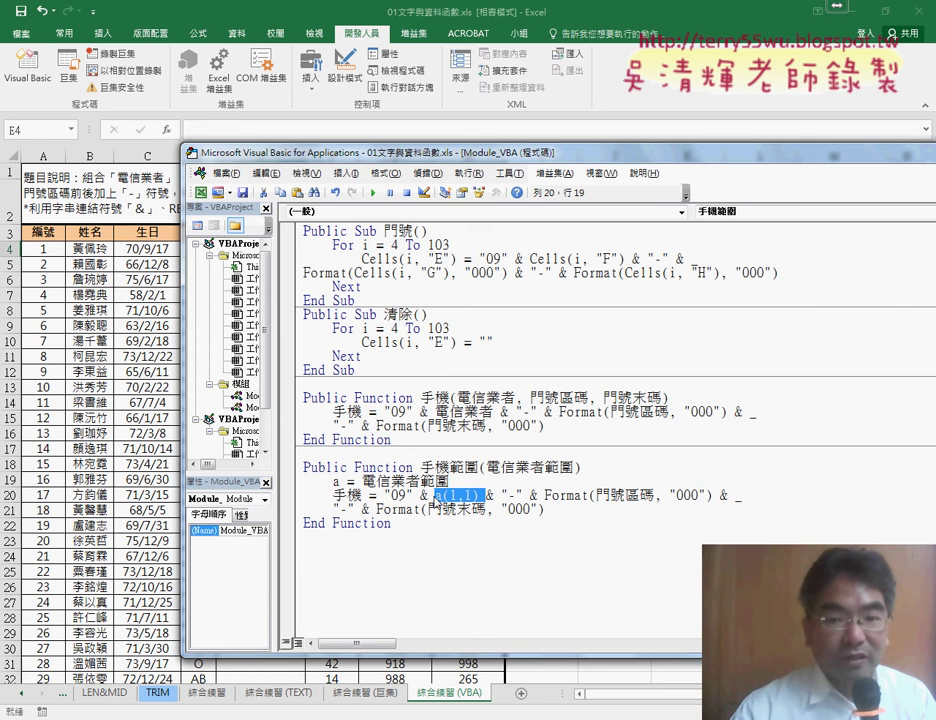
{"action": "left_click", "coordinate": [474, 494], "text": "shift"}
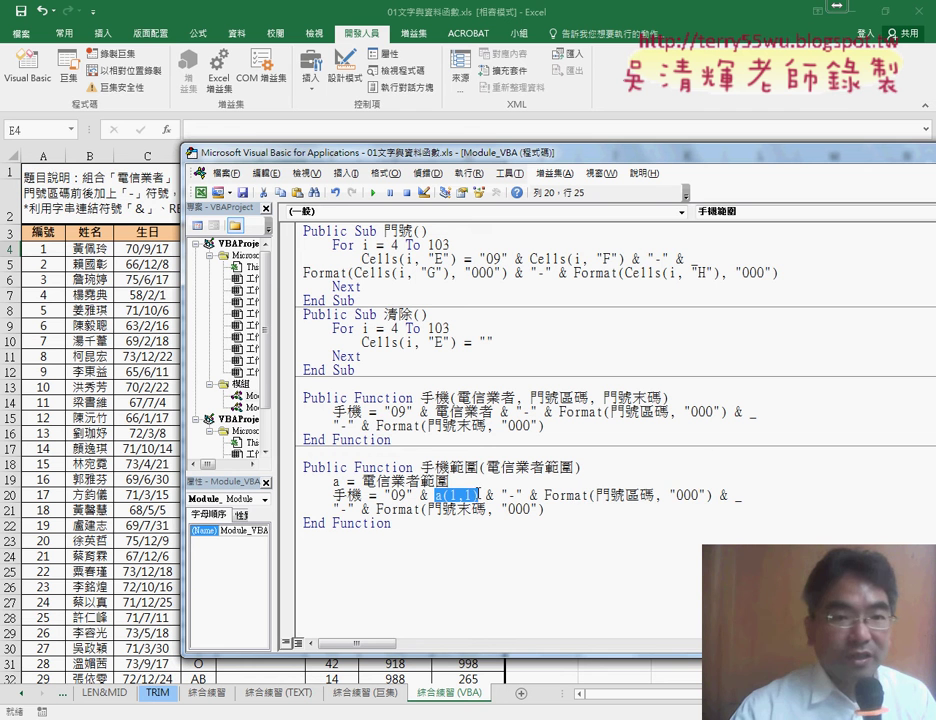
{"action": "left_click_drag", "start_coordinate": [590, 497], "coordinate": [598, 498]}
{"action": "key", "text": "shift+Right"}
{"action": "key", "text": "shift+Right"}
{"action": "key", "text": "shift+Right"}
{"action": "key", "text": "shift+Right"}
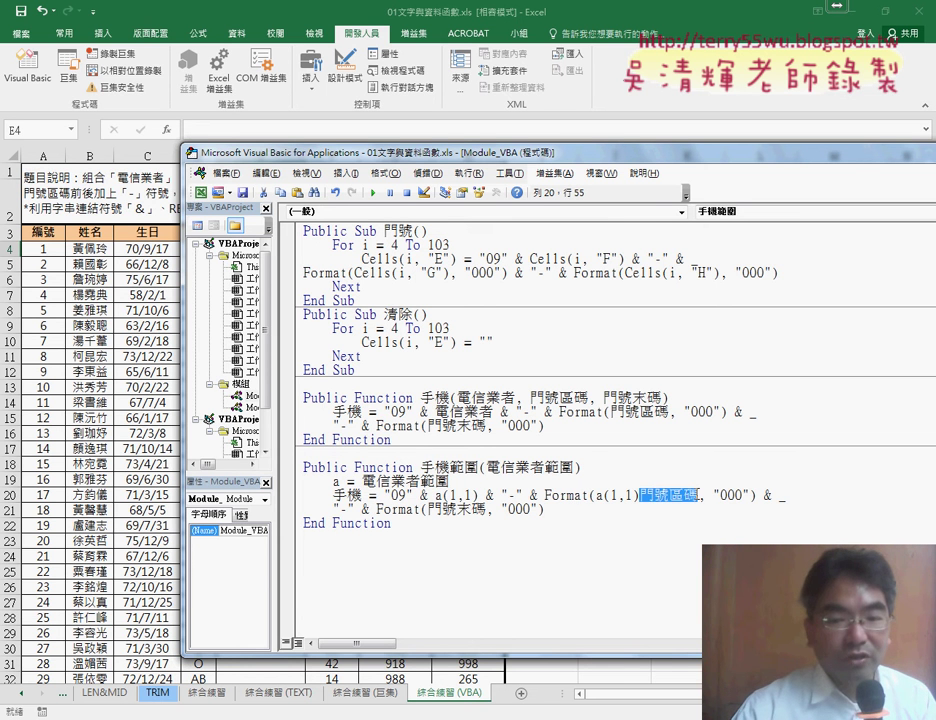
{"action": "key", "text": "Delete"}
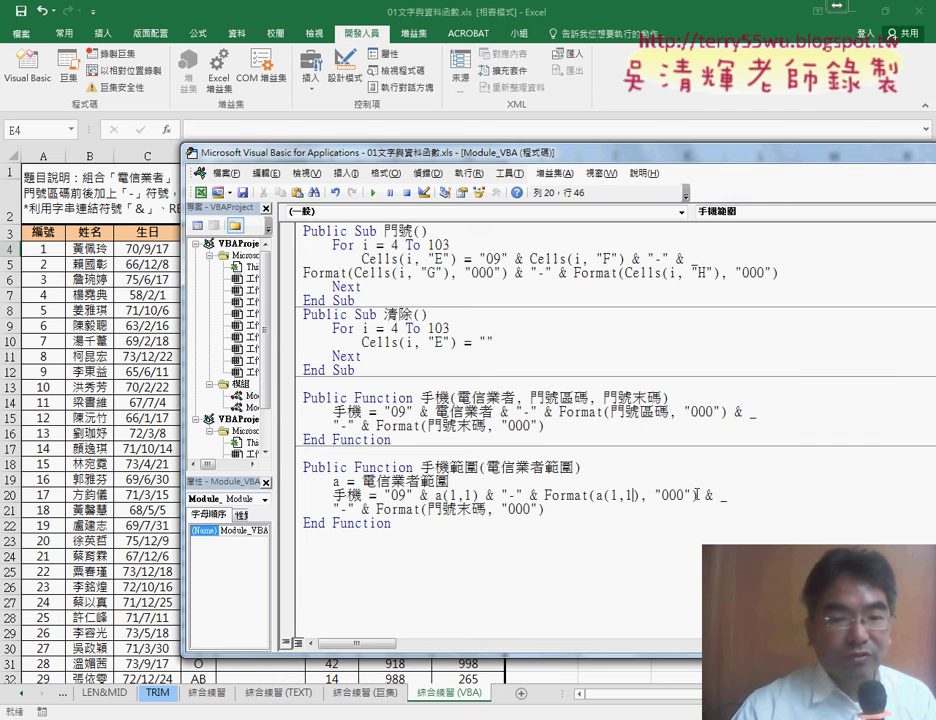
{"action": "key", "text": "Delete"}
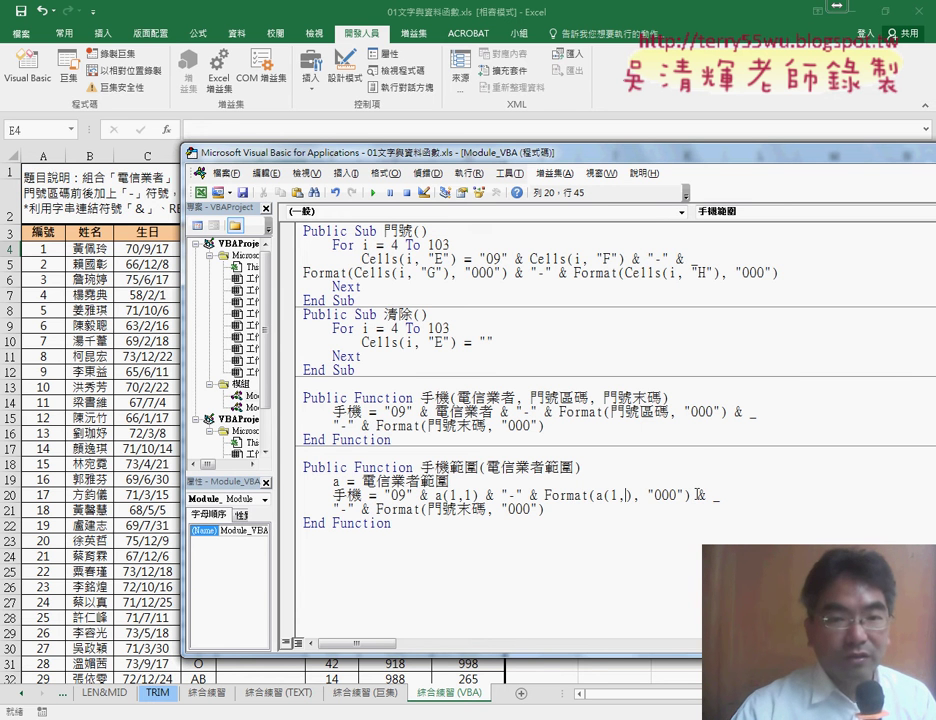
{"action": "type", "text": "2"}
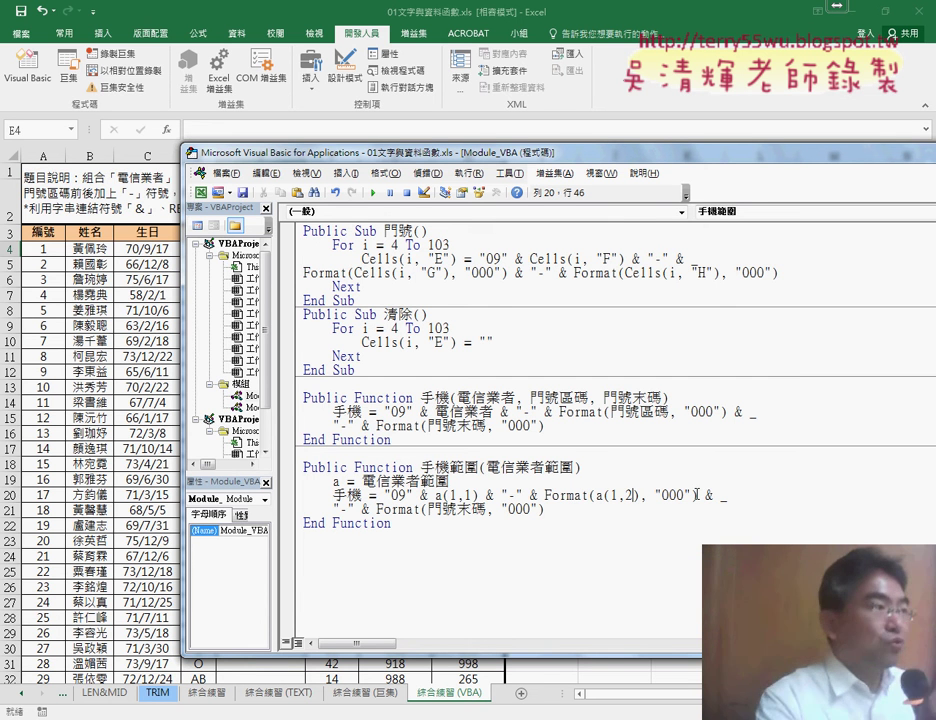
Replace 門號末碼 in the last Format call with a(1,3)
{"action": "double_click", "coordinate": [440, 510]}
{"action": "left_click_drag", "start_coordinate": [637, 495], "coordinate": [603, 495]}
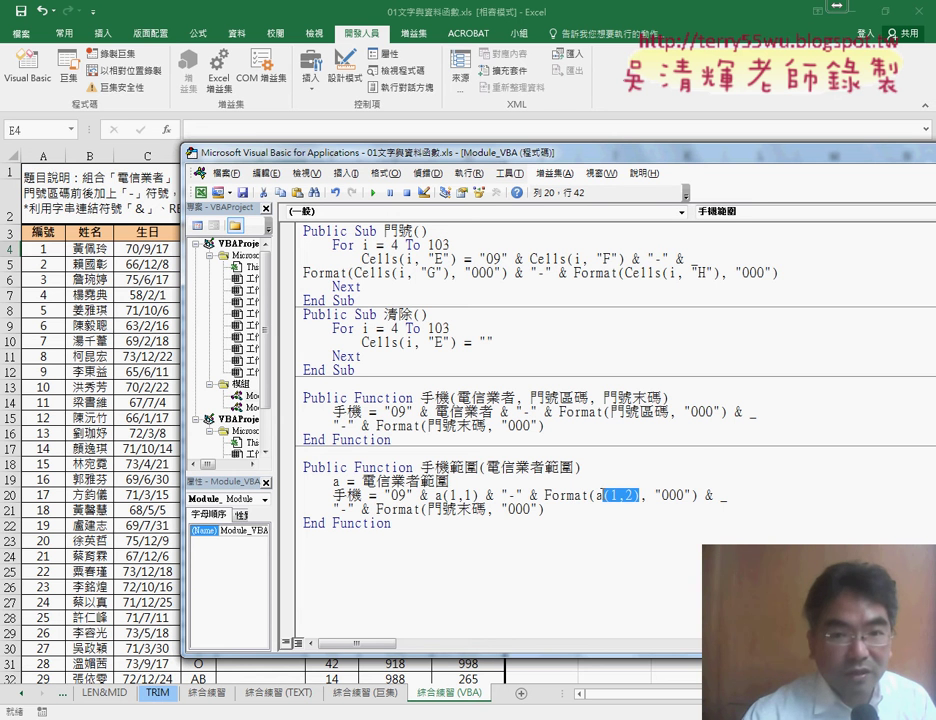
{"action": "key", "text": "shift+Left"}
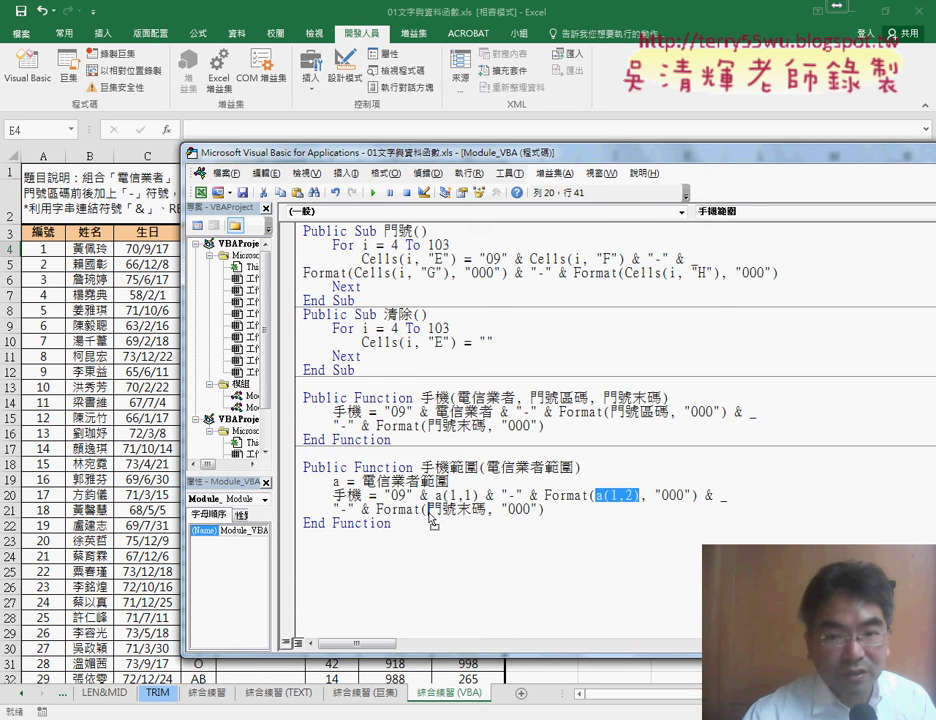
{"action": "key", "text": "ctrl+c"}
{"action": "left_click", "coordinate": [428, 510]}
{"action": "key", "text": "ctrl+v"}
{"action": "key", "text": "shift+Left"}
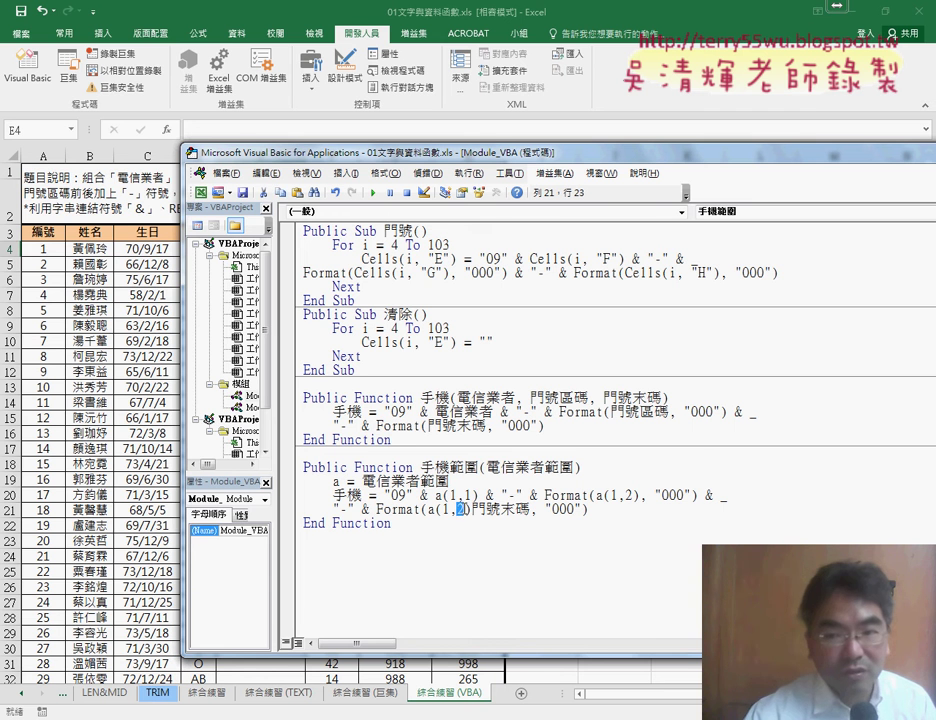
{"action": "type", "text": "3"}
{"action": "key", "text": "shift+Right"}
{"action": "key", "text": "shift+Right"}
{"action": "key", "text": "shift+Right"}
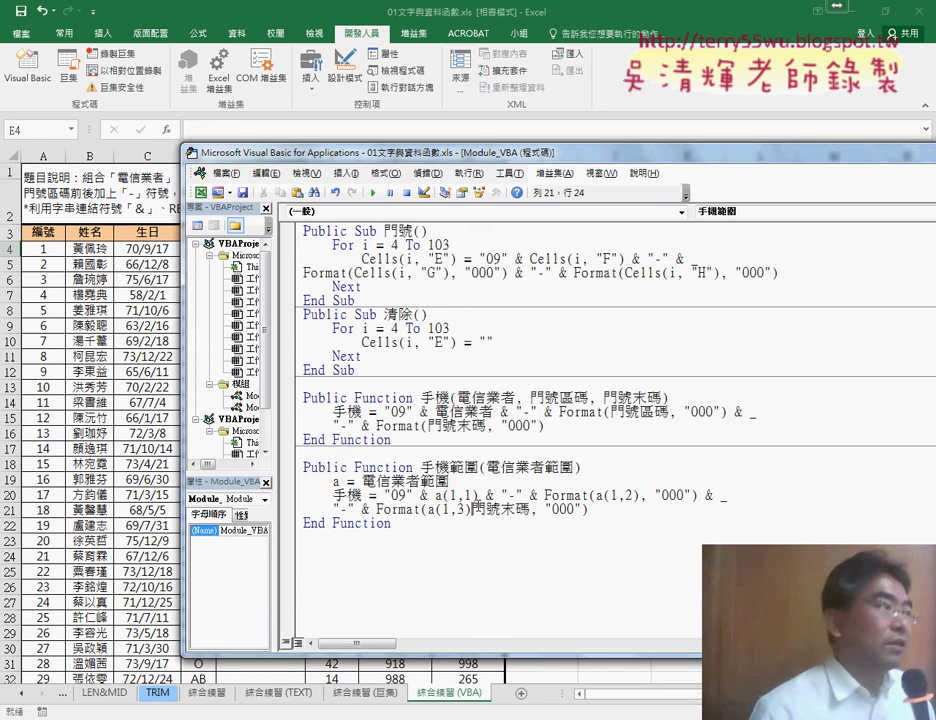
{"action": "key", "text": "shift+Right"}
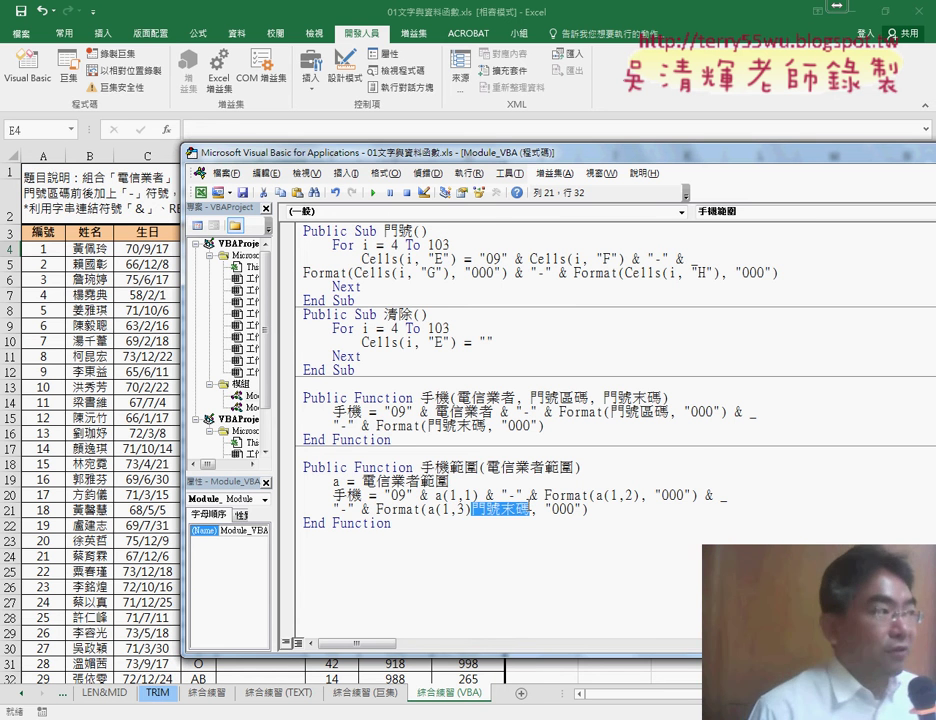
{"action": "key", "text": "Delete"}
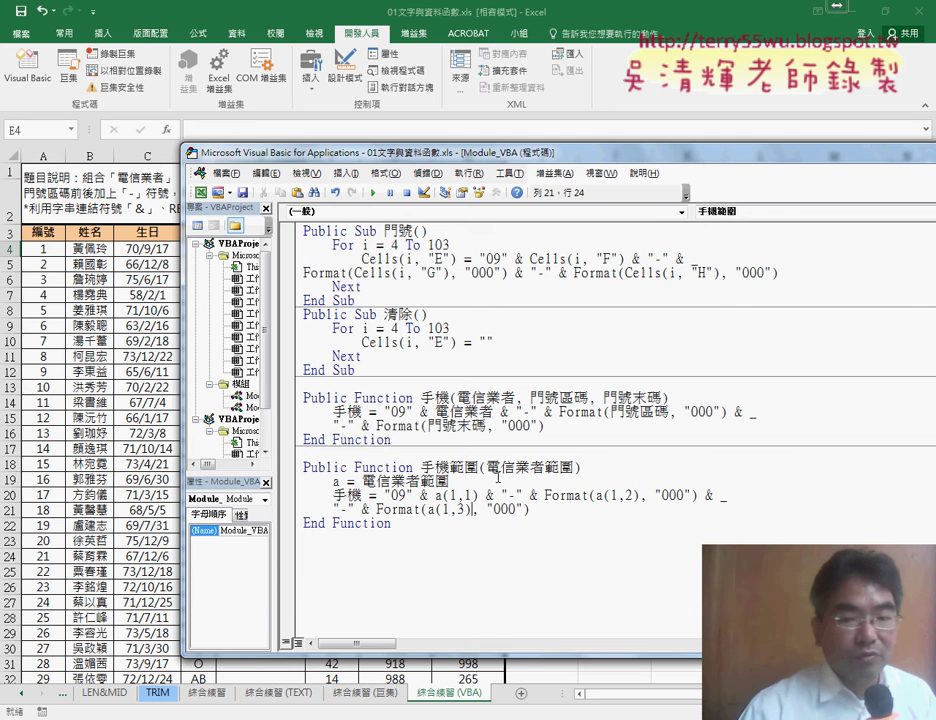
{"action": "left_click_drag", "start_coordinate": [486, 467], "coordinate": [572, 467]}
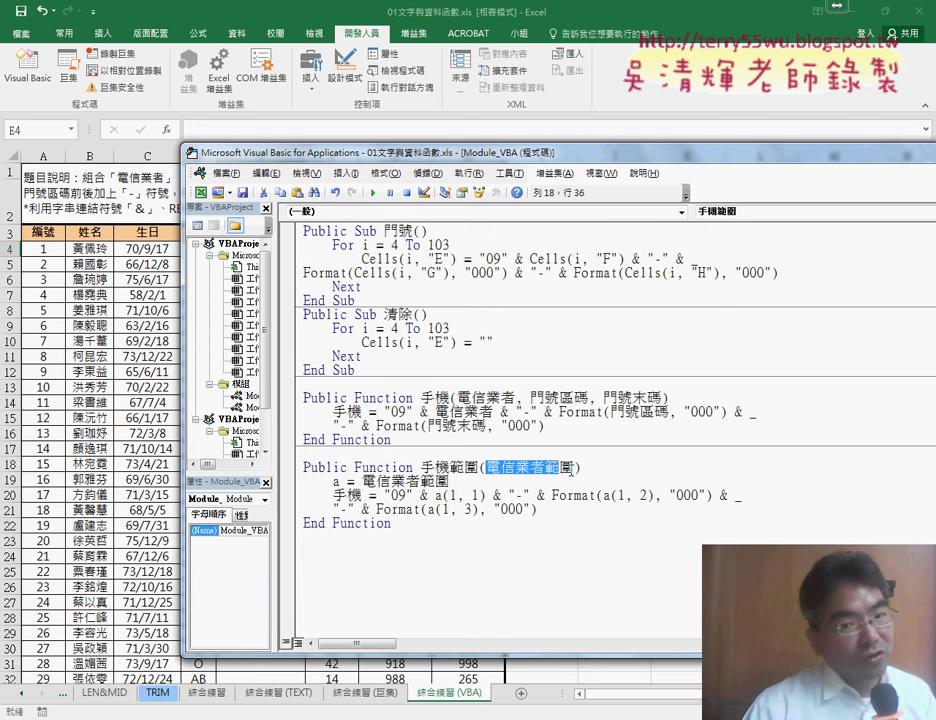
{"action": "left_click", "coordinate": [357, 481]}
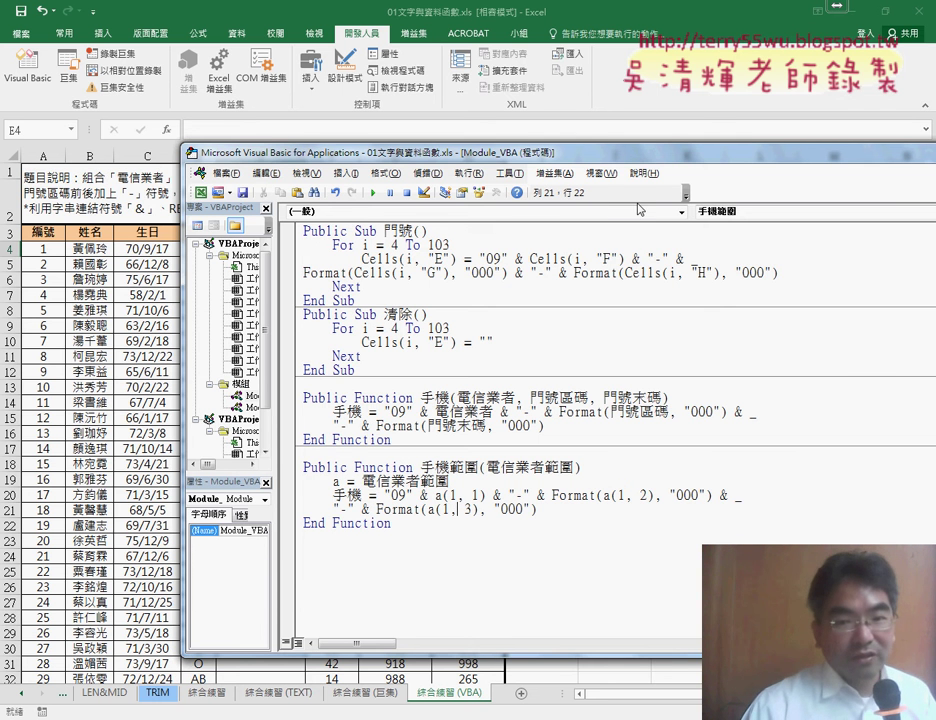
Back on the worksheet, insert the user-defined 手機範圍 function into cell E4
{"action": "key", "text": "alt+F11"}
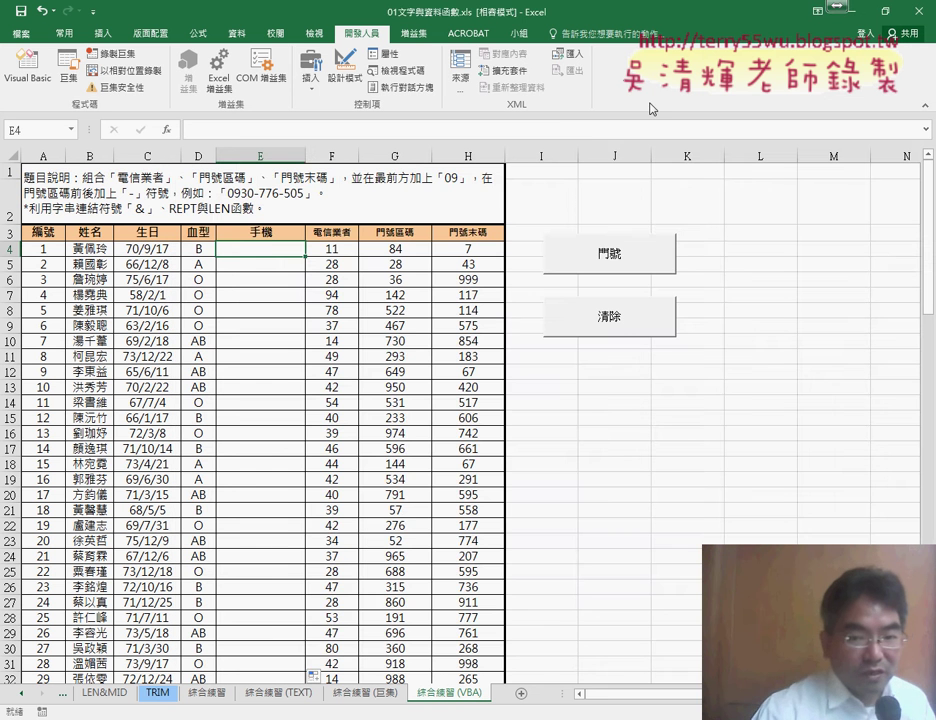
{"action": "left_click", "coordinate": [167, 129]}
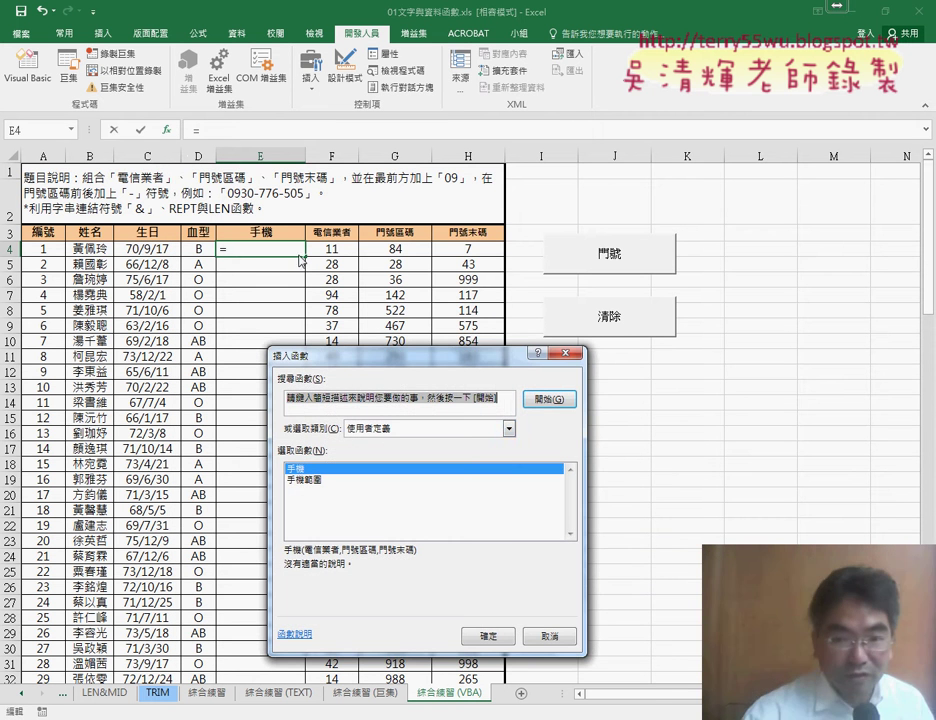
{"action": "left_click", "coordinate": [378, 434]}
{"action": "left_click", "coordinate": [378, 434]}
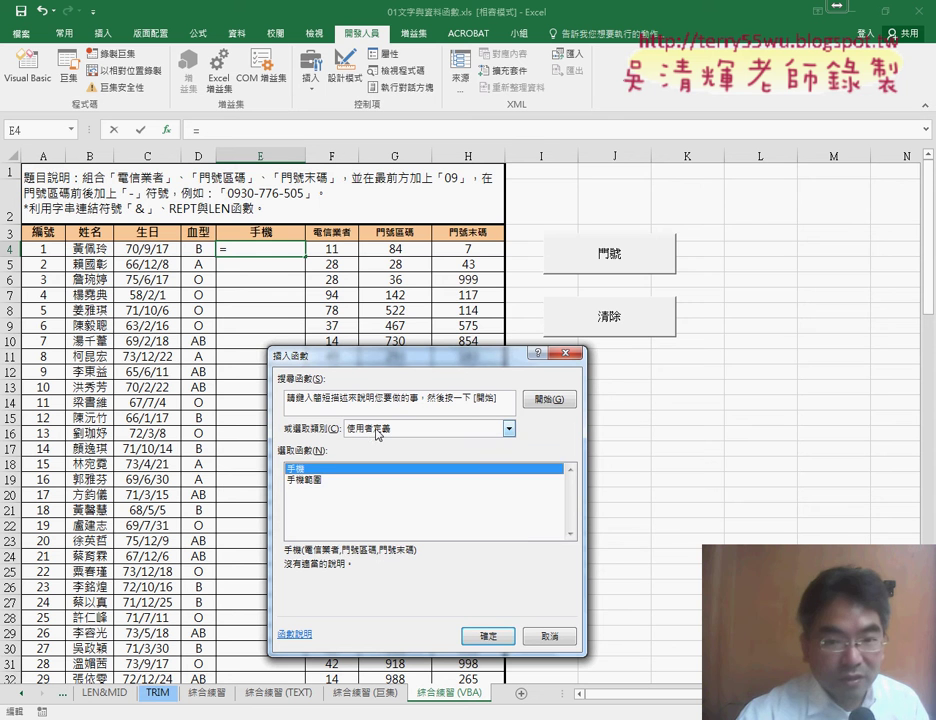
{"action": "left_click", "coordinate": [316, 484]}
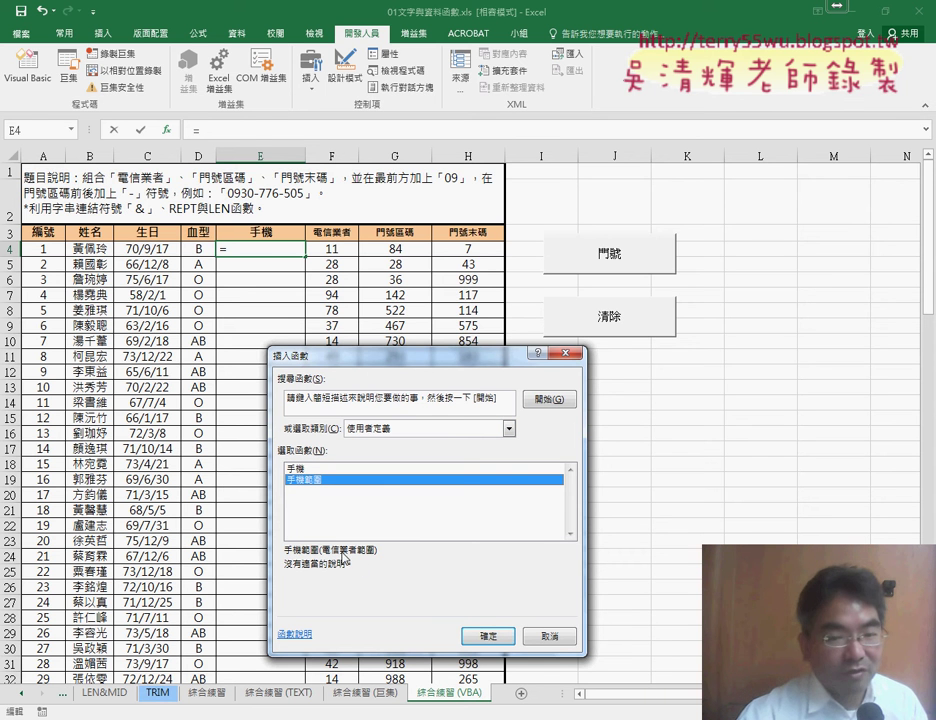
{"action": "double_click", "coordinate": [340, 480]}
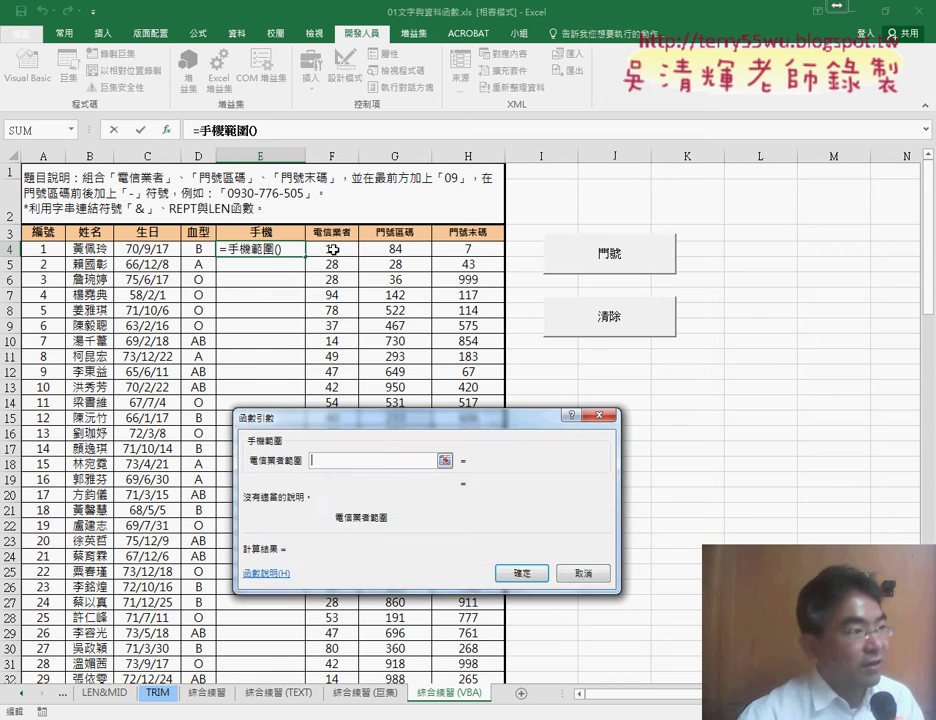
Pass F4:H4 as the range argument, showing {11,84,7}, and confirm the formula
{"action": "left_click_drag", "start_coordinate": [333, 249], "coordinate": [466, 249]}
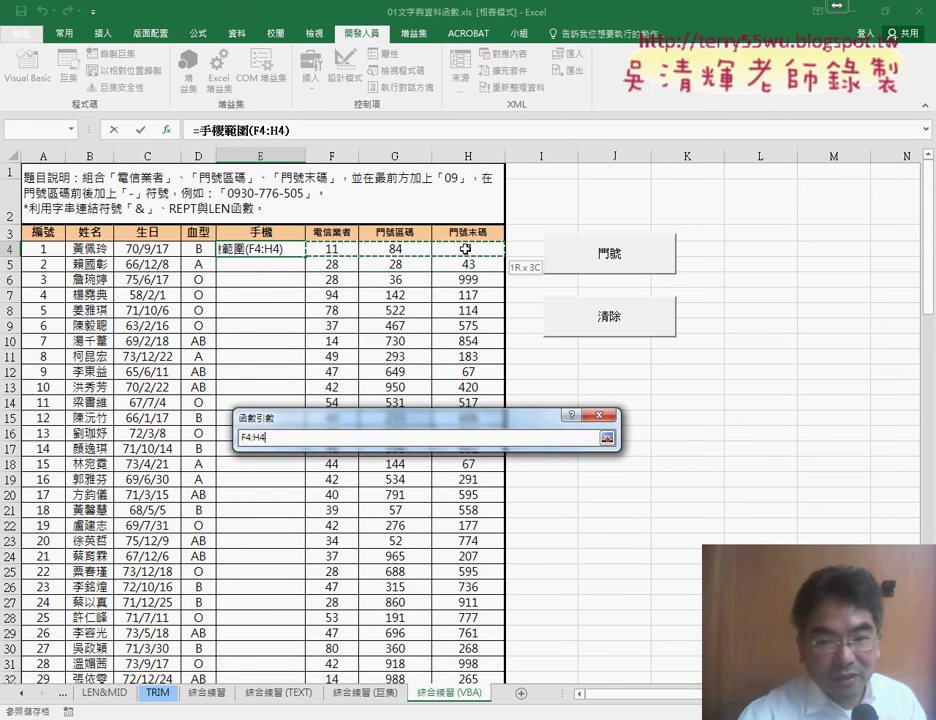
{"action": "left_click_drag", "start_coordinate": [466, 249], "coordinate": [466, 255]}
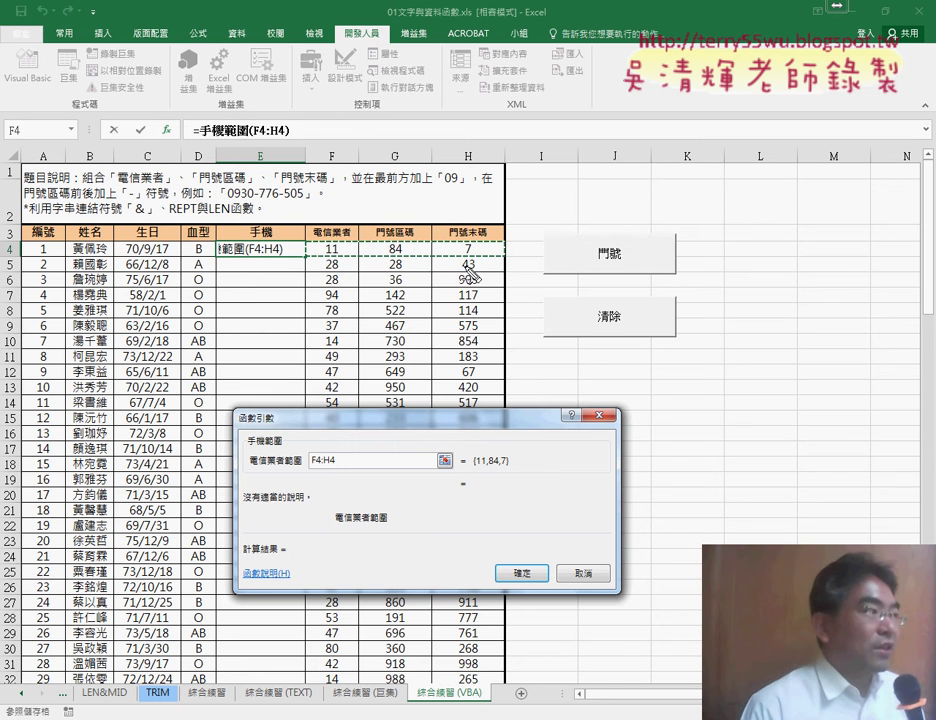
{"action": "left_click_drag", "start_coordinate": [350, 236], "coordinate": [512, 437]}
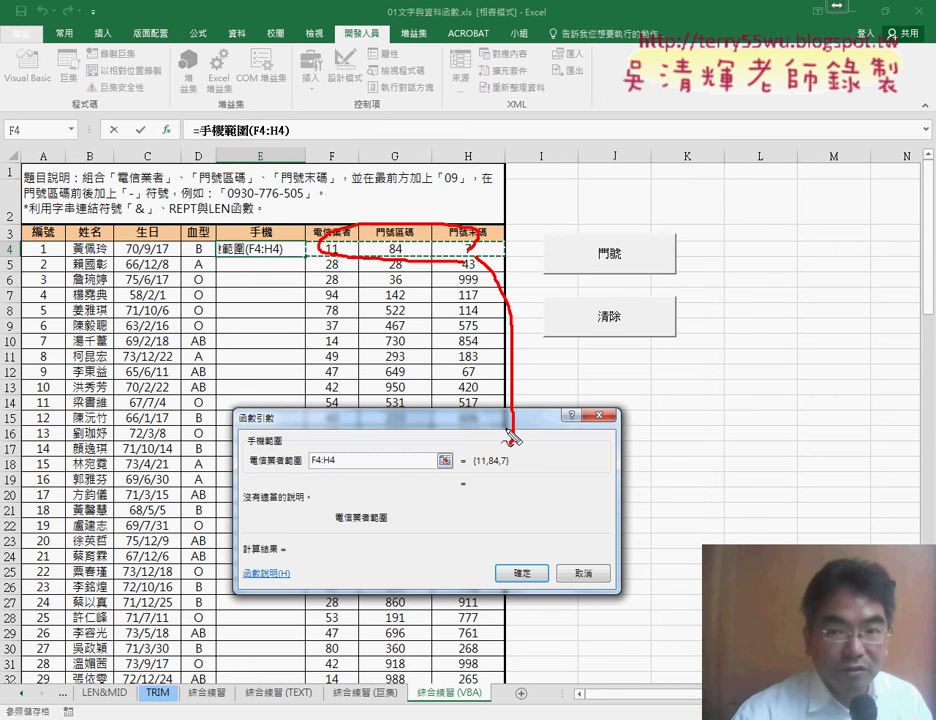
{"action": "left_click_drag", "start_coordinate": [512, 437], "coordinate": [464, 492]}
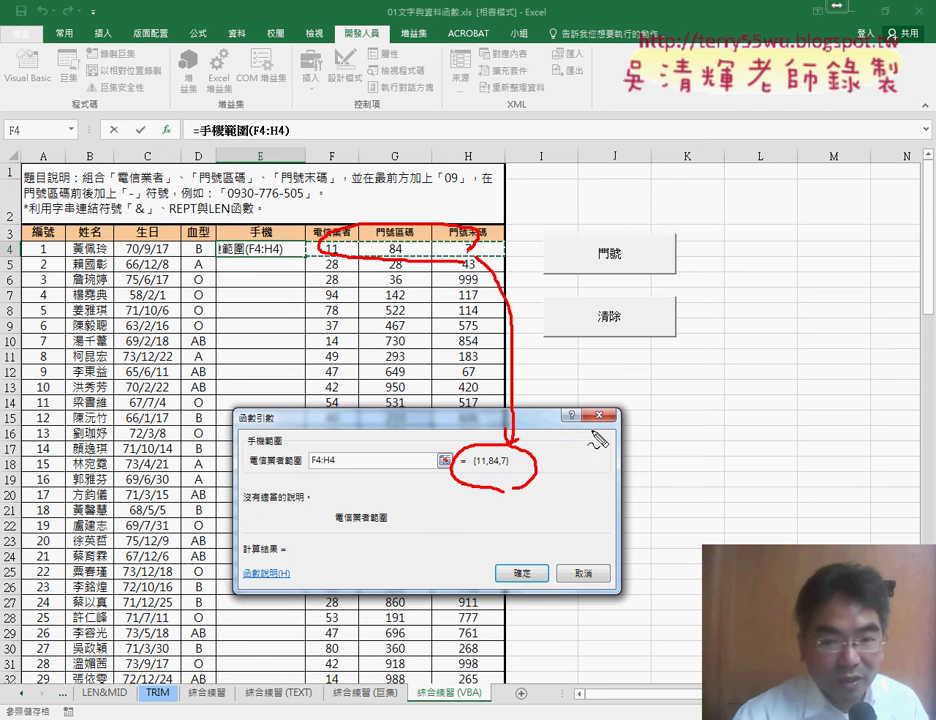
{"action": "left_click_drag", "start_coordinate": [712, 415], "coordinate": [706, 466]}
{"action": "left_click_drag", "start_coordinate": [590, 416], "coordinate": [574, 466]}
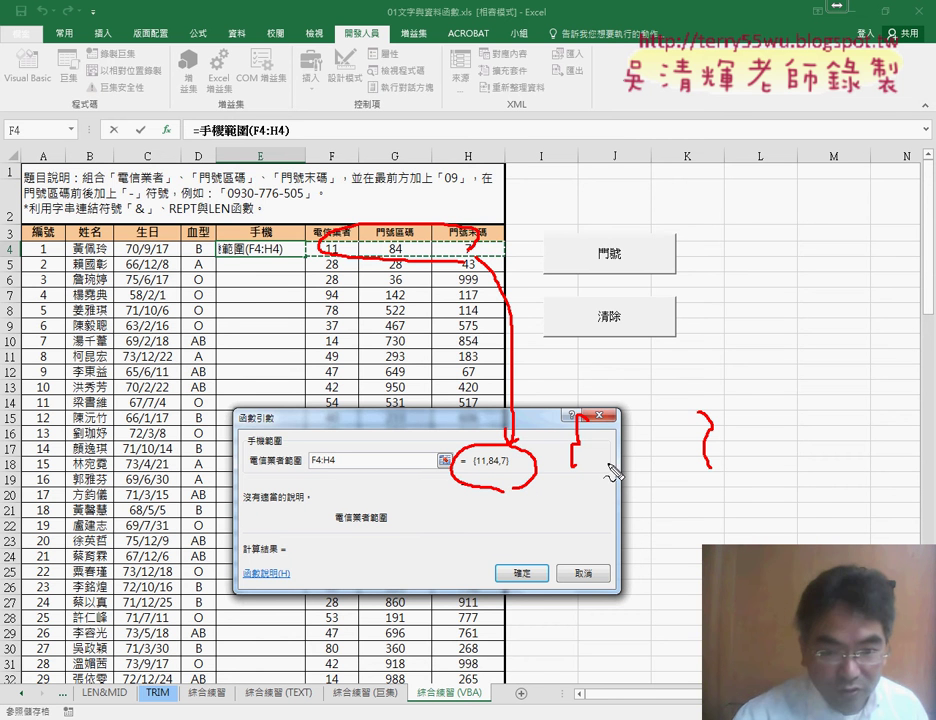
{"action": "left_click_drag", "start_coordinate": [661, 464], "coordinate": [658, 480]}
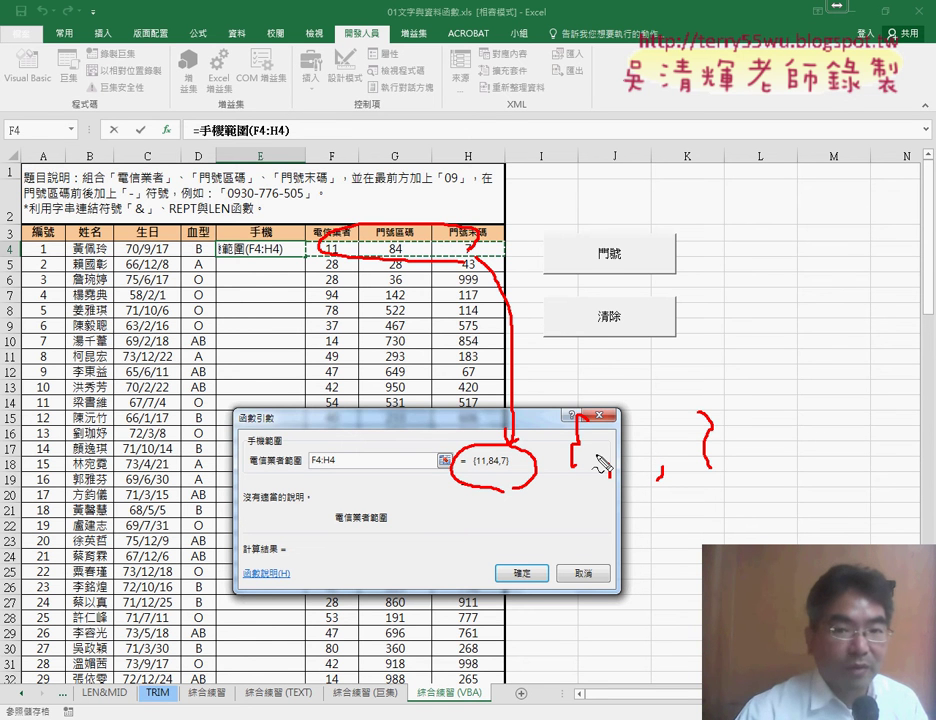
{"action": "key", "text": "Escape"}
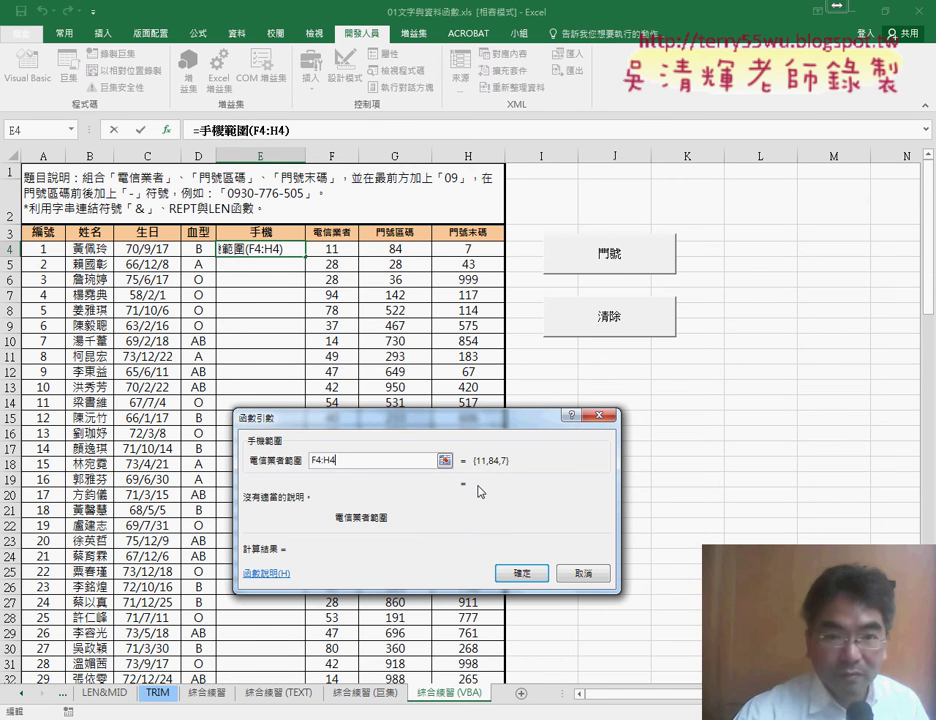
{"action": "left_click", "coordinate": [517, 573]}
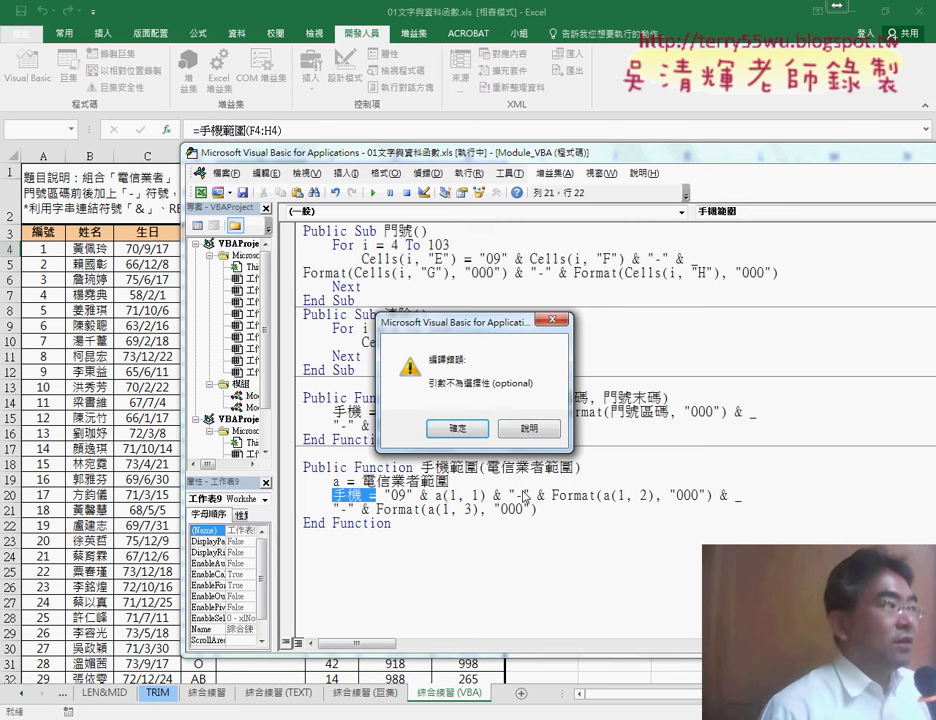
Move the 引數不為選擇性 compile error aside to inspect the 手機範圍 code
{"action": "left_click_drag", "start_coordinate": [489, 329], "coordinate": [600, 207]}
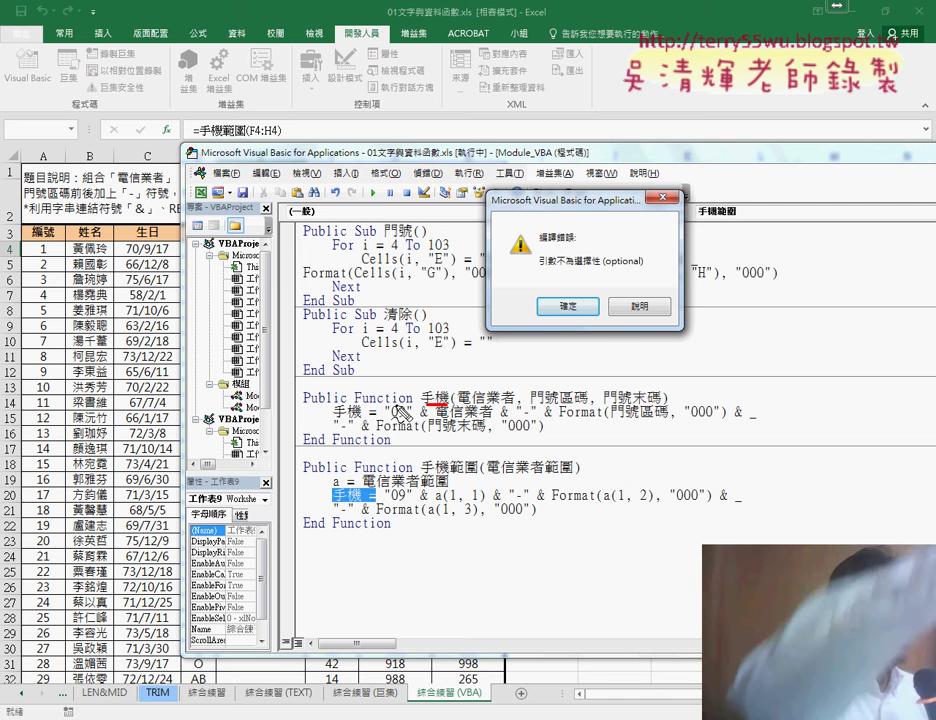
{"action": "left_click_drag", "start_coordinate": [333, 418], "coordinate": [360, 418]}
{"action": "left_click_drag", "start_coordinate": [424, 404], "coordinate": [448, 404]}
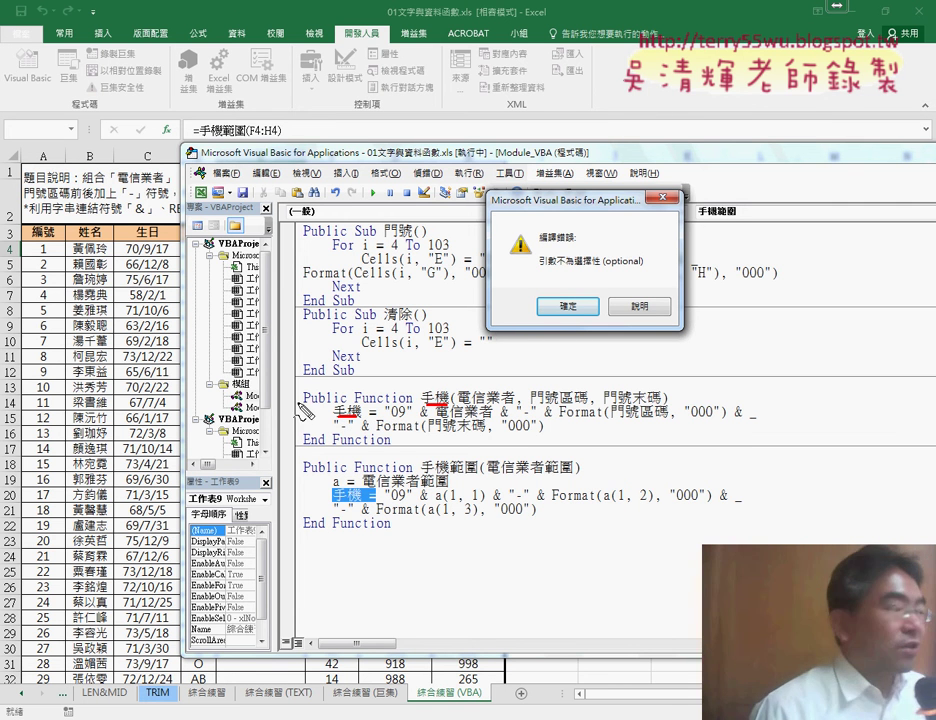
{"action": "mouse_move", "coordinate": [285, 418]}
{"action": "left_mouse_down"}
{"action": "mouse_move", "coordinate": [272, 475]}
{"action": "mouse_move", "coordinate": [294, 490]}
{"action": "left_mouse_up"}
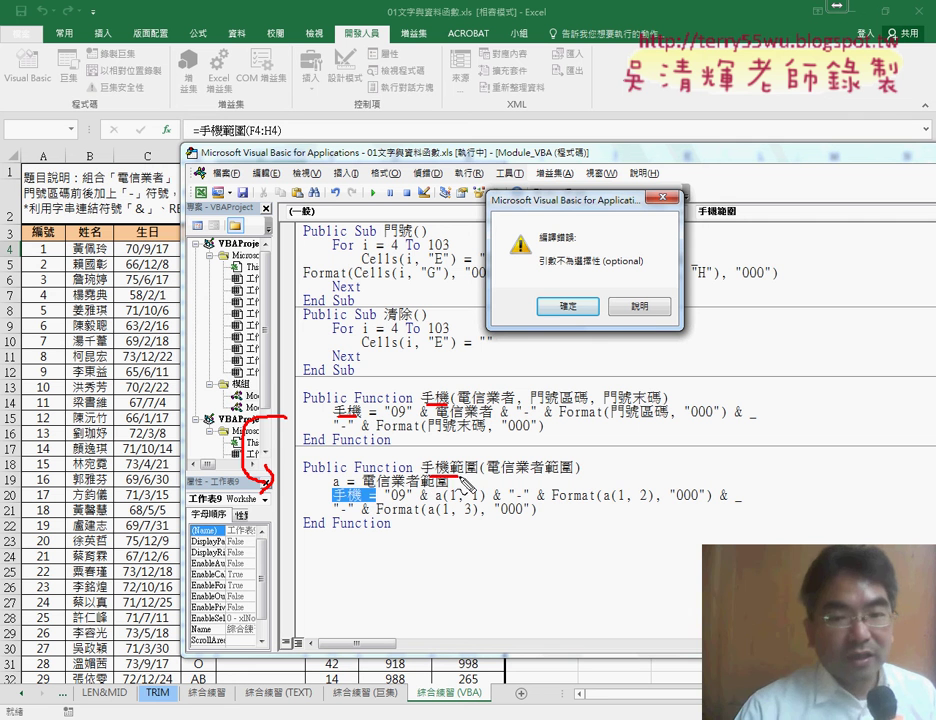
{"action": "mouse_move", "coordinate": [421, 476]}
{"action": "left_mouse_down"}
{"action": "mouse_move", "coordinate": [476, 476]}
{"action": "mouse_move", "coordinate": [362, 489]}
{"action": "left_mouse_up"}
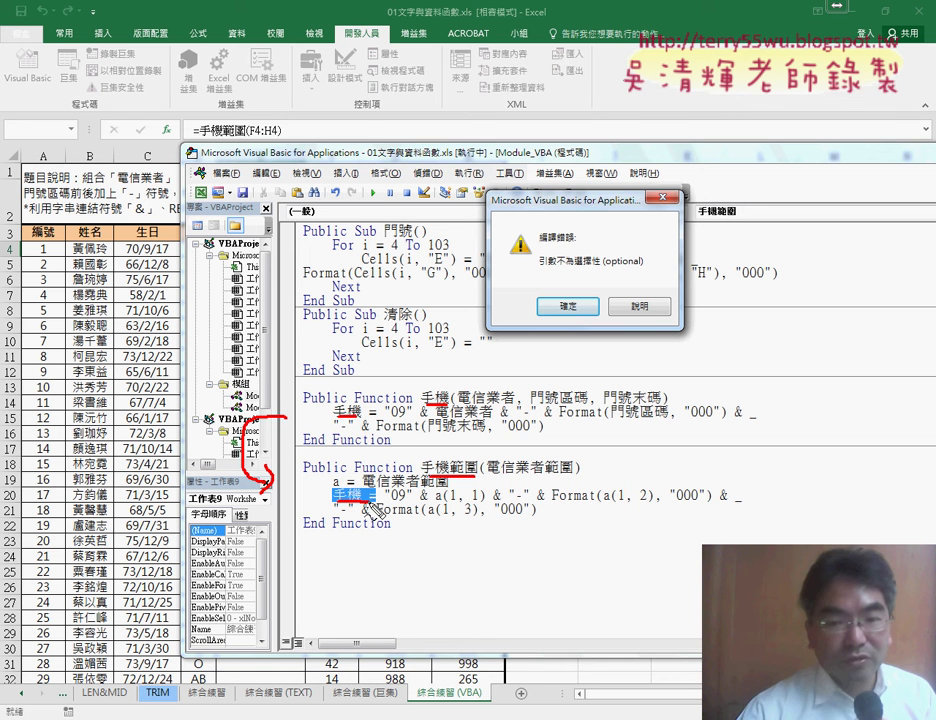
{"action": "key", "text": "Escape"}
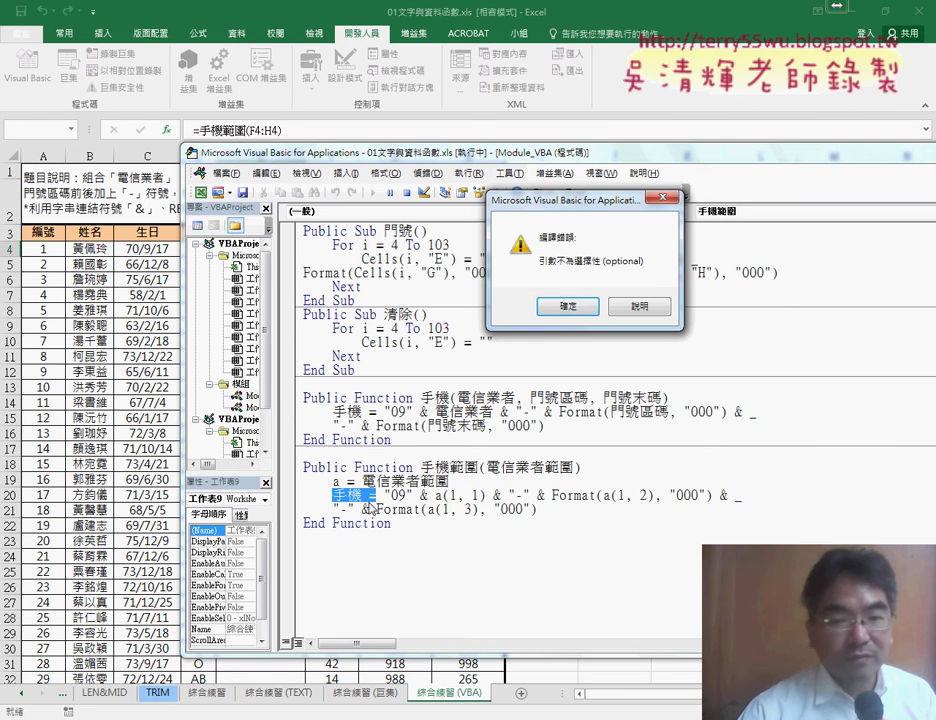
Dismiss the error, assign the result to 手機範圍 instead of 手機, and resume the code
{"action": "left_click", "coordinate": [556, 306]}
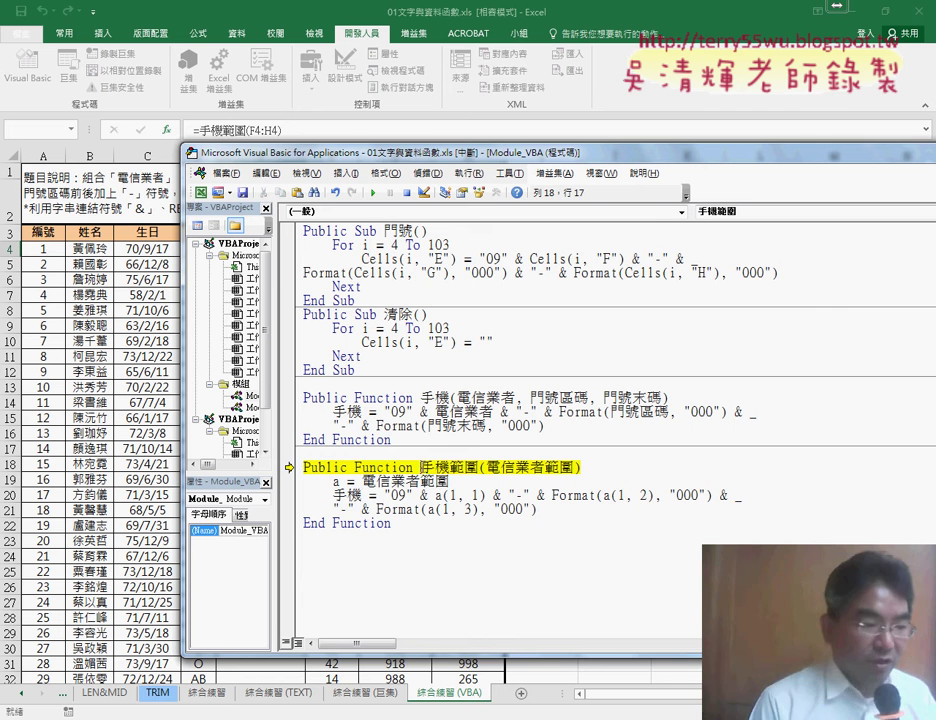
{"action": "double_click", "coordinate": [449, 467]}
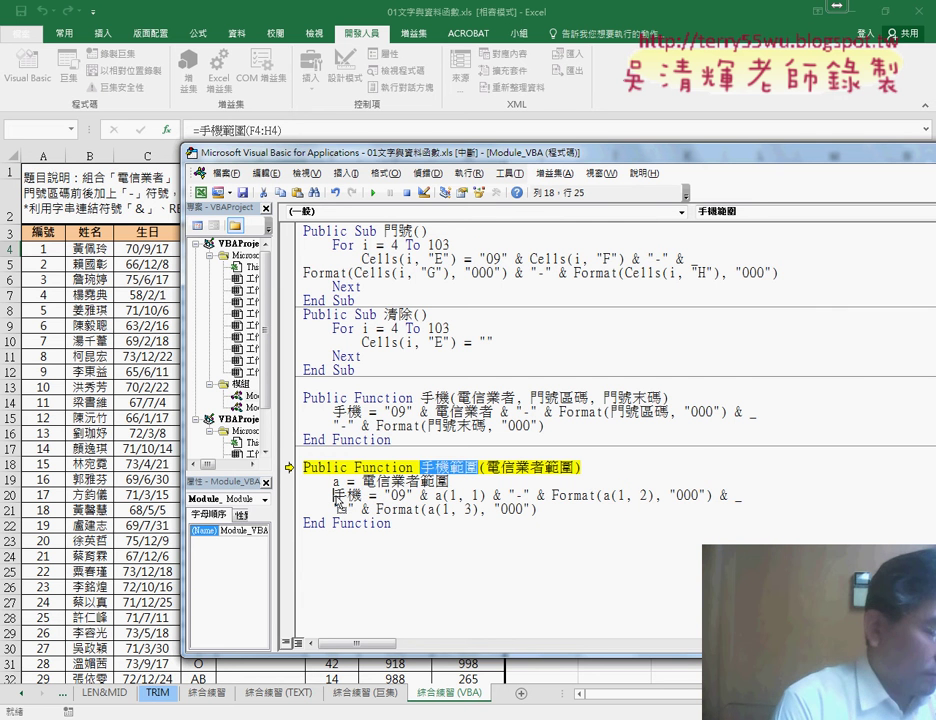
{"action": "left_click_drag", "start_coordinate": [336, 496], "coordinate": [334, 495]}
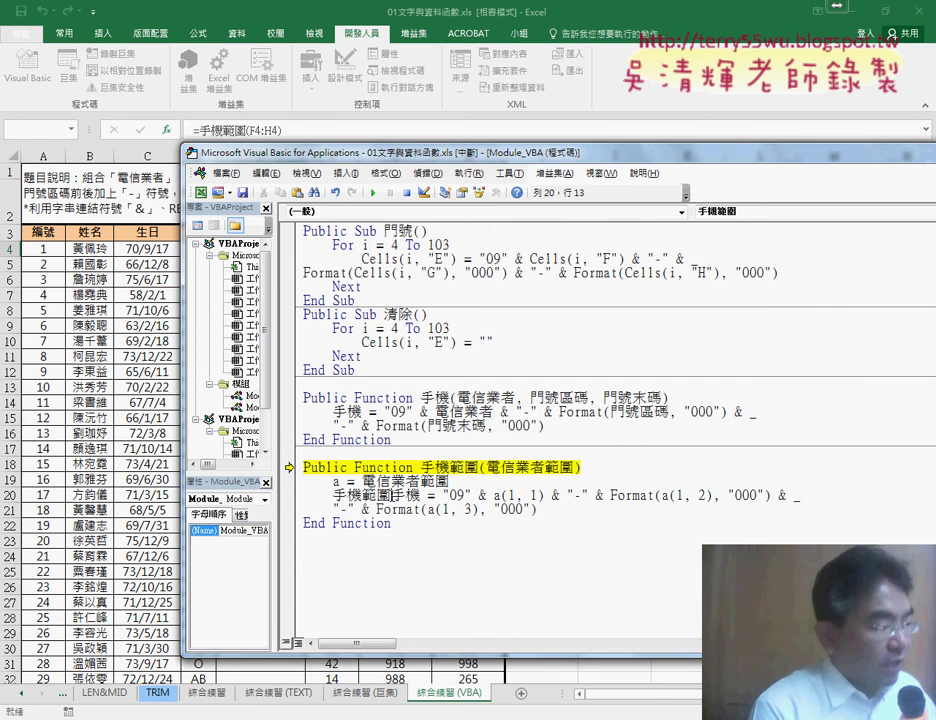
{"action": "key", "text": "Delete"}
{"action": "key", "text": "Delete"}
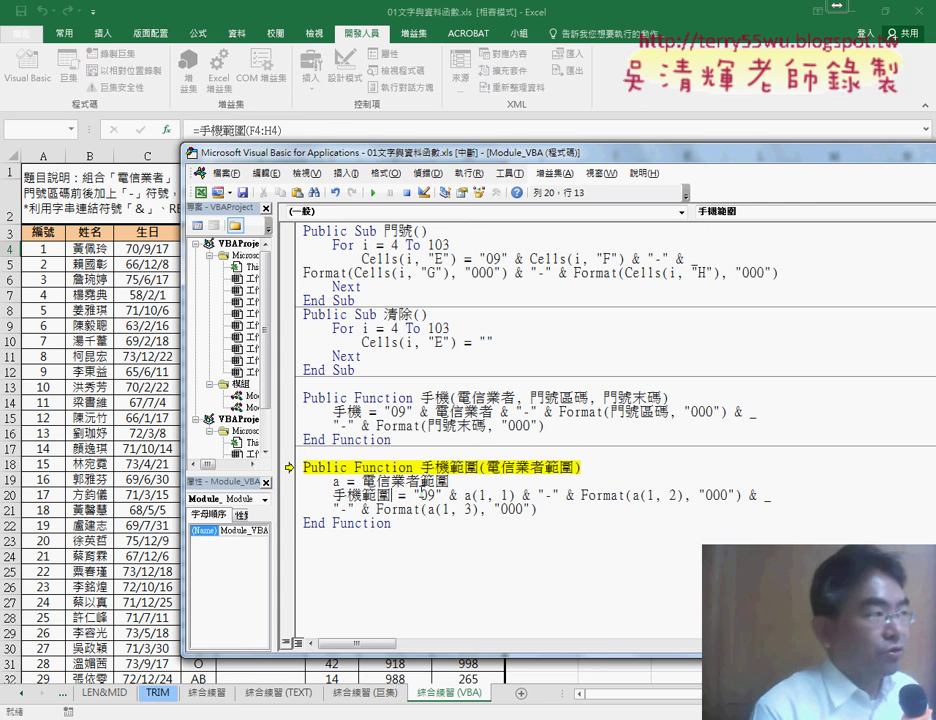
{"action": "key", "text": "Left"}
{"action": "key", "text": "Left"}
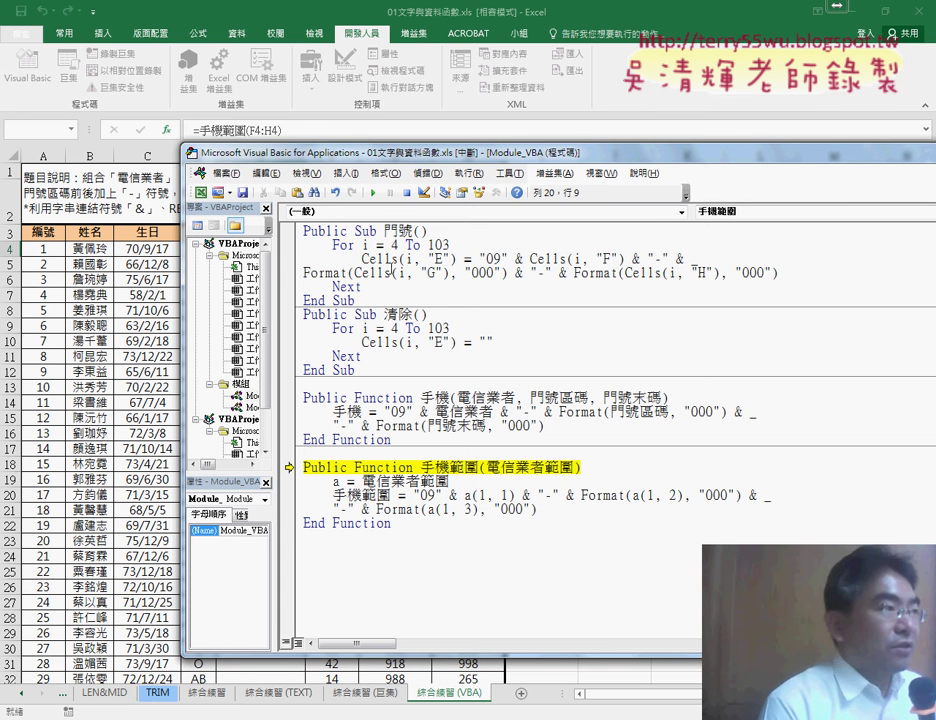
{"action": "left_click", "coordinate": [378, 196]}
{"action": "left_click", "coordinate": [665, 5]}
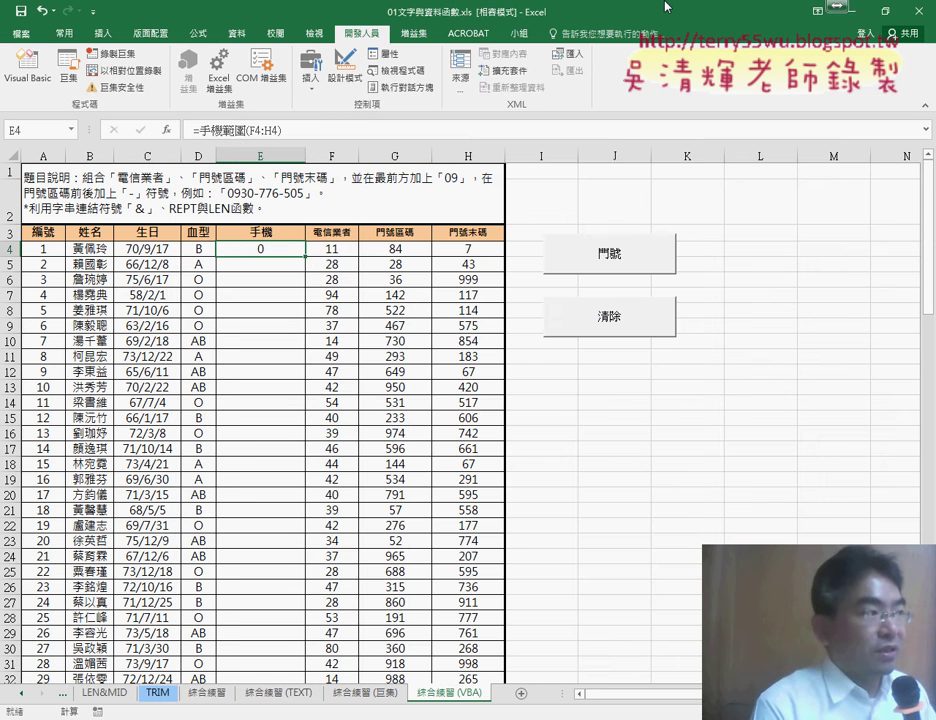
{"action": "left_click", "coordinate": [221, 131]}
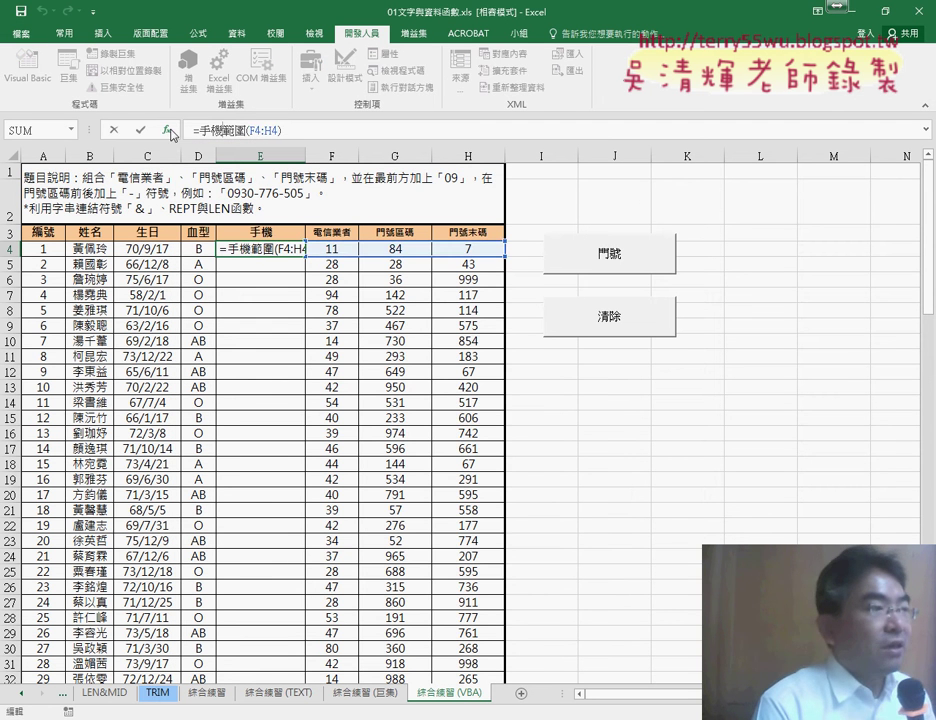
{"action": "left_click", "coordinate": [169, 131]}
{"action": "left_click_drag", "start_coordinate": [453, 430], "coordinate": [644, 180]}
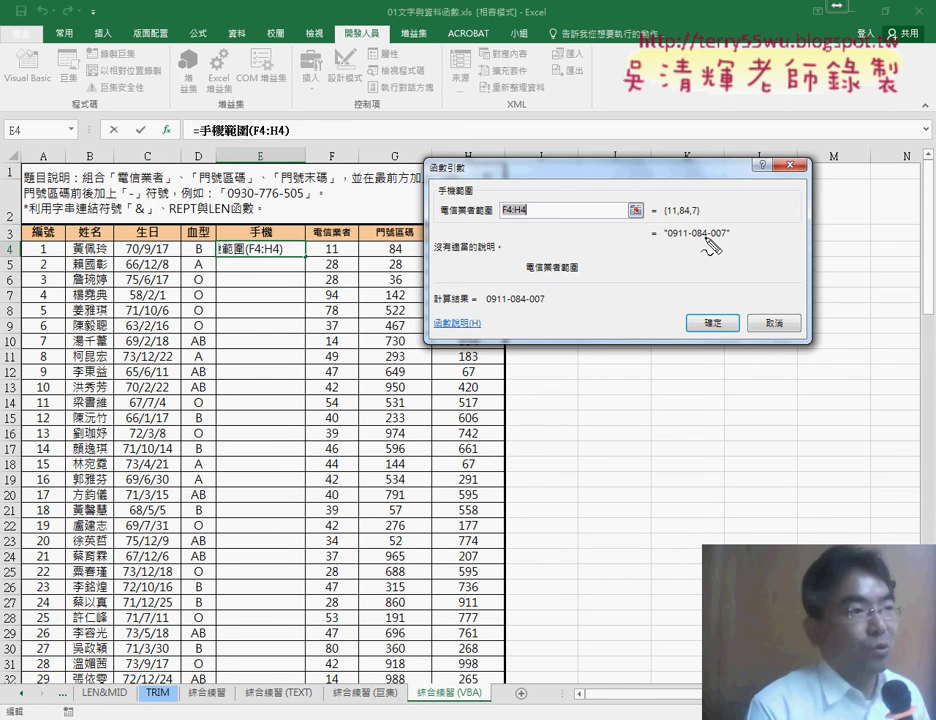
{"action": "mouse_move", "coordinate": [702, 242]}
{"action": "left_mouse_down"}
{"action": "mouse_move", "coordinate": [730, 239]}
{"action": "mouse_move", "coordinate": [748, 258]}
{"action": "left_mouse_up"}
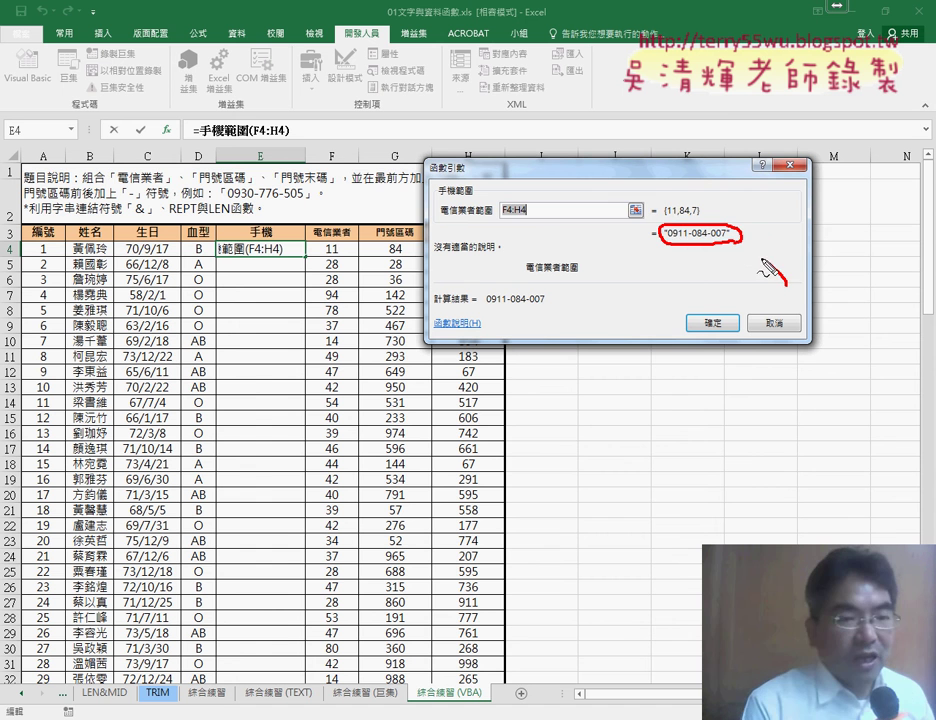
{"action": "key", "text": "Escape"}
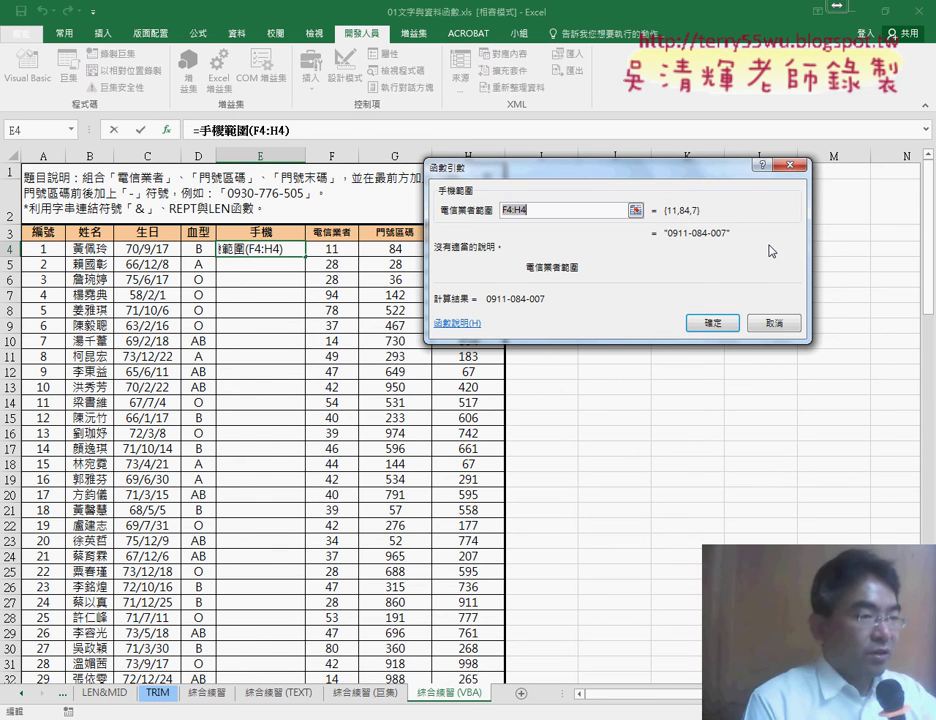
{"action": "left_click", "coordinate": [709, 324]}
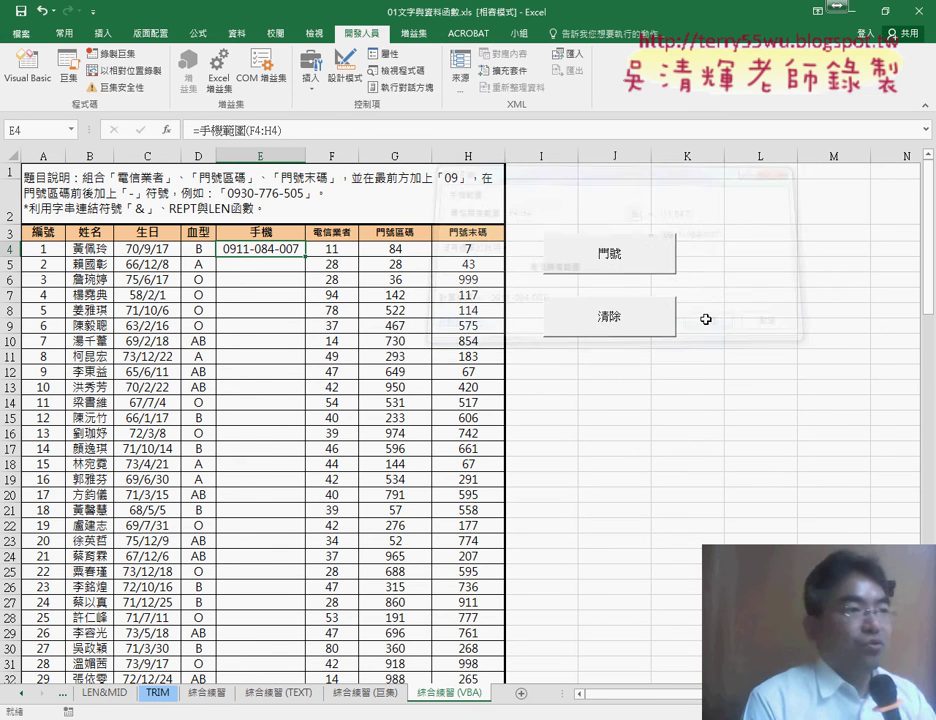
{"action": "double_click", "coordinate": [306, 256]}
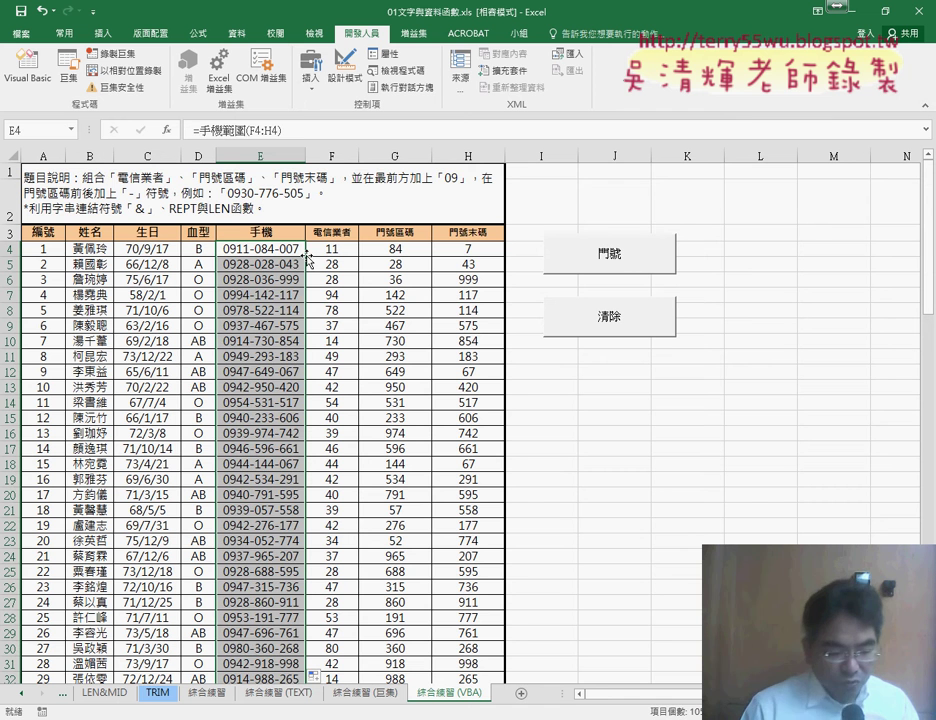
{"action": "left_click_drag", "start_coordinate": [325, 248], "coordinate": [439, 244]}
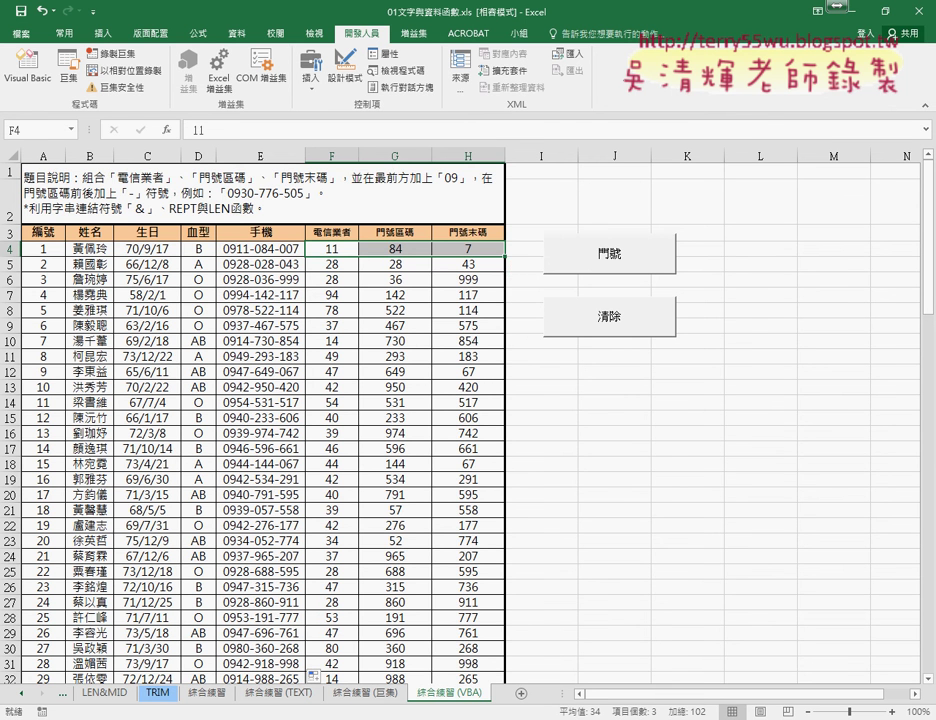
{"action": "left_click", "coordinate": [362, 671]}
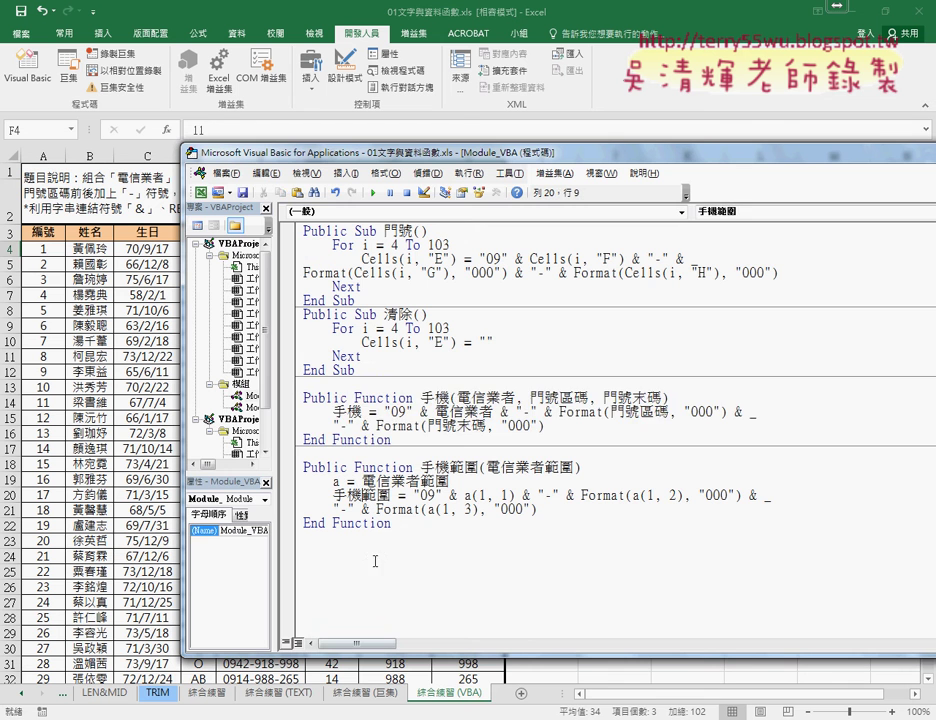
{"action": "left_click_drag", "start_coordinate": [304, 397], "coordinate": [373, 442]}
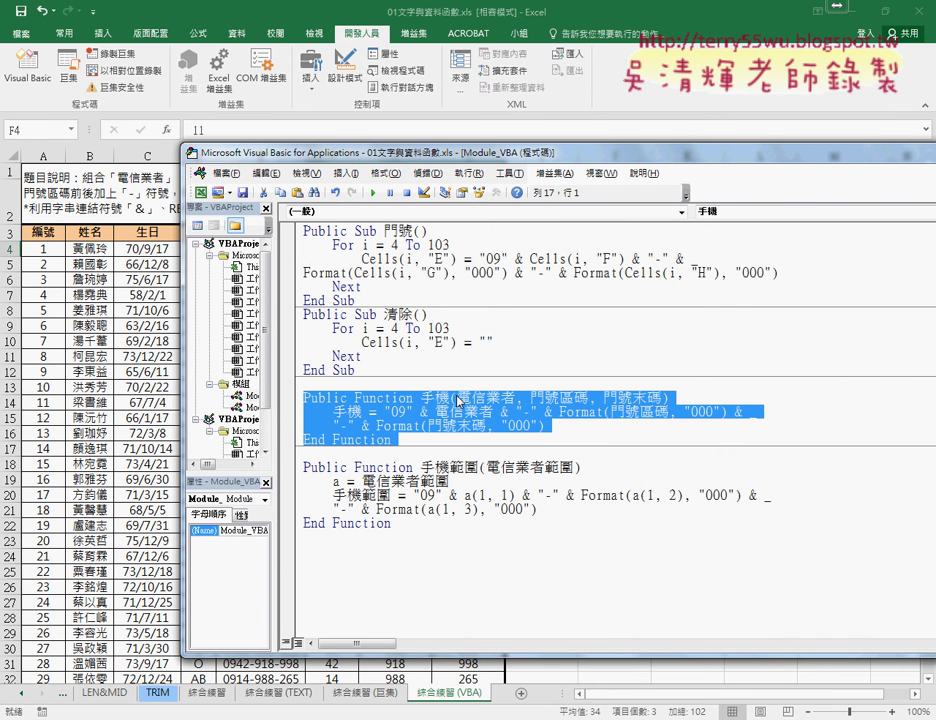
{"action": "key", "text": "Right"}
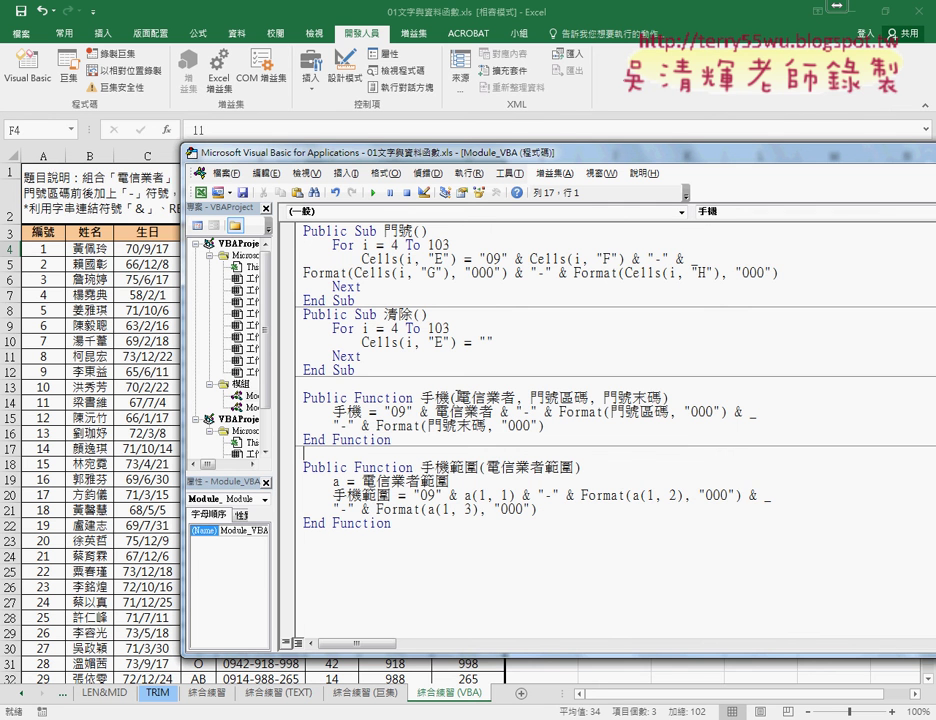
{"action": "left_click_drag", "start_coordinate": [420, 408], "coordinate": [437, 407]}
{"action": "left_click_drag", "start_coordinate": [425, 477], "coordinate": [472, 474]}
{"action": "left_click_drag", "start_coordinate": [335, 502], "coordinate": [393, 502]}
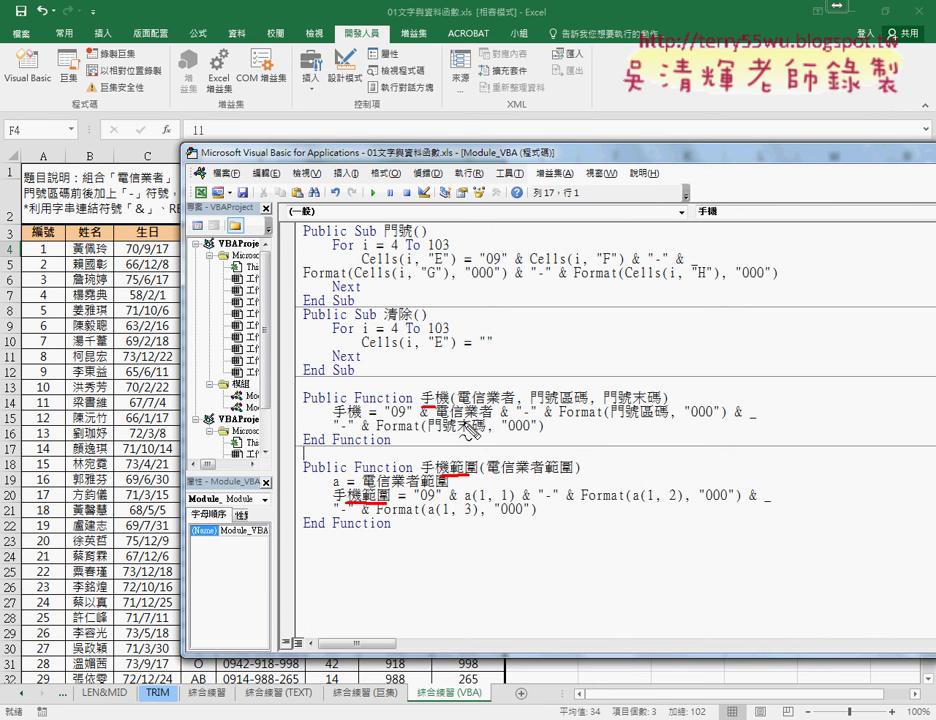
{"action": "left_click_drag", "start_coordinate": [663, 409], "coordinate": [450, 410]}
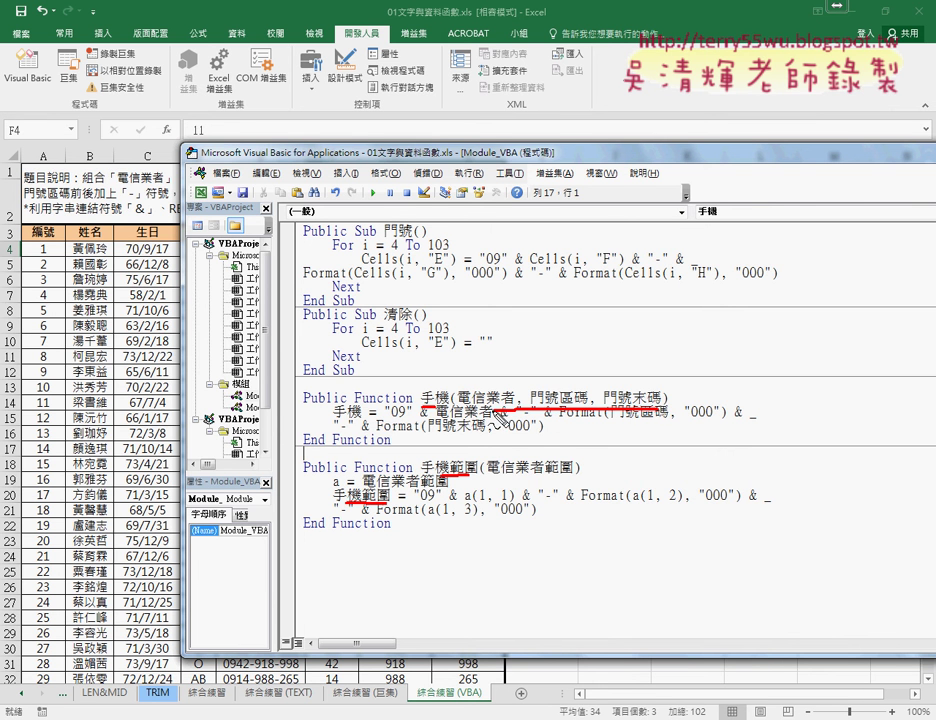
{"action": "left_click_drag", "start_coordinate": [575, 476], "coordinate": [497, 476]}
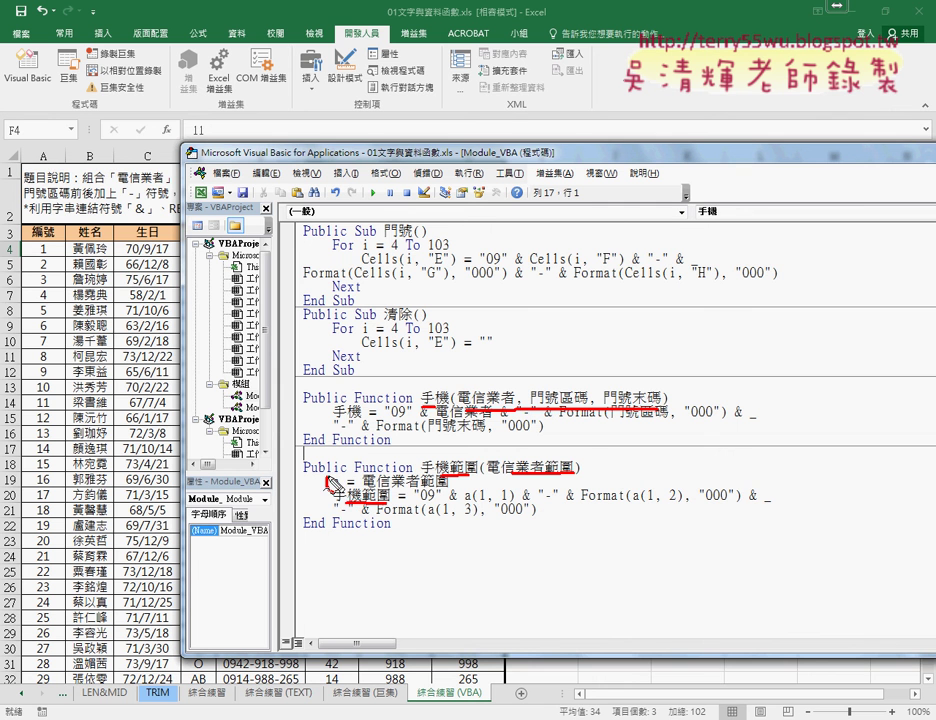
{"action": "left_click_drag", "start_coordinate": [330, 476], "coordinate": [343, 497]}
{"action": "left_click_drag", "start_coordinate": [463, 503], "coordinate": [514, 502]}
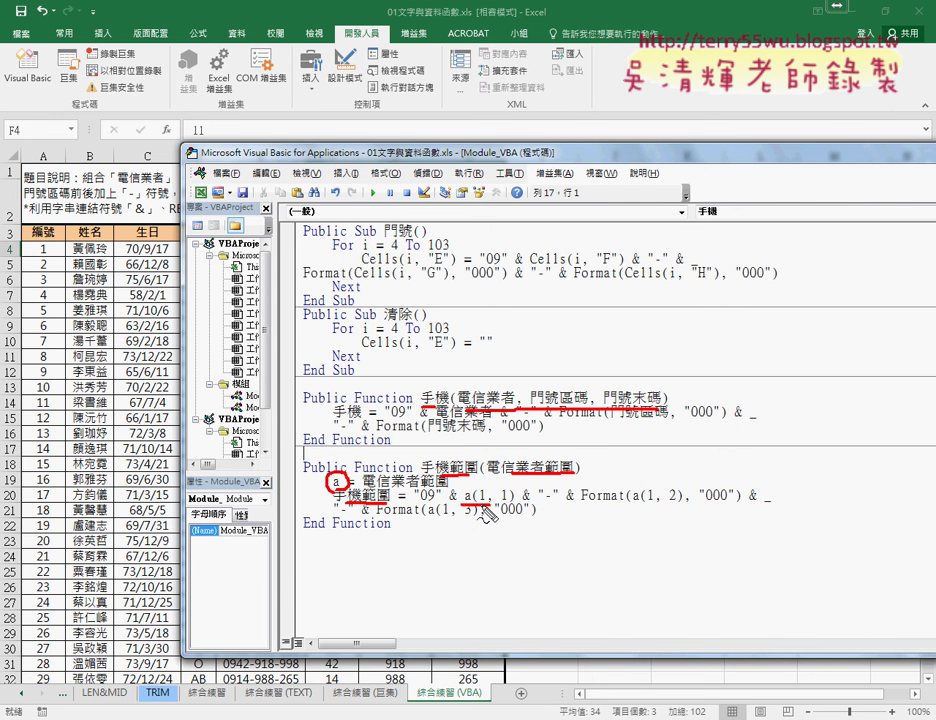
{"action": "left_click_drag", "start_coordinate": [623, 504], "coordinate": [670, 507]}
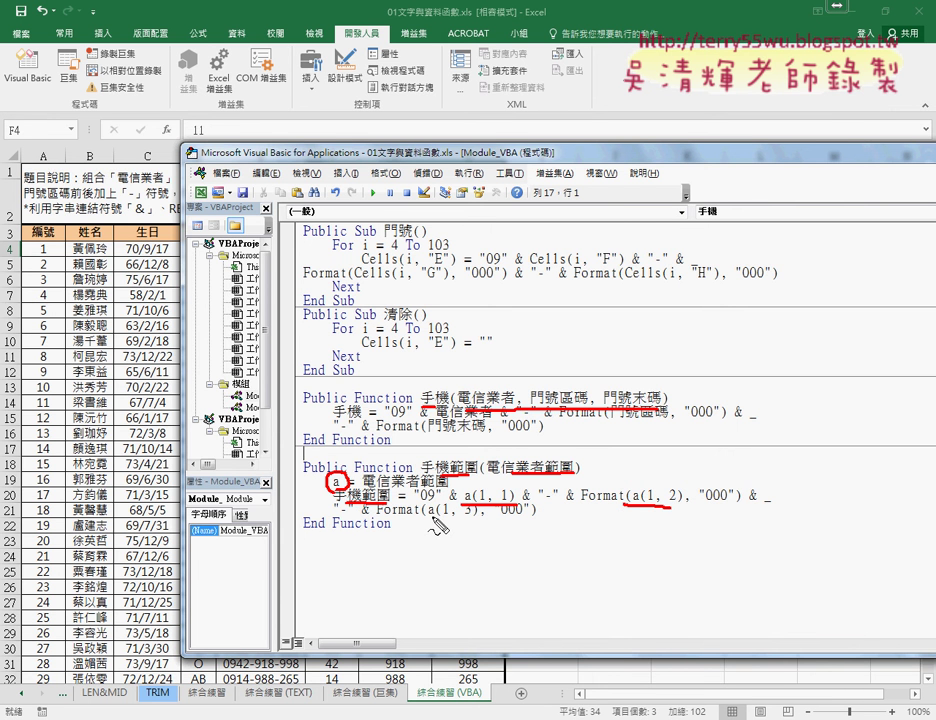
{"action": "left_click_drag", "start_coordinate": [422, 517], "coordinate": [468, 518]}
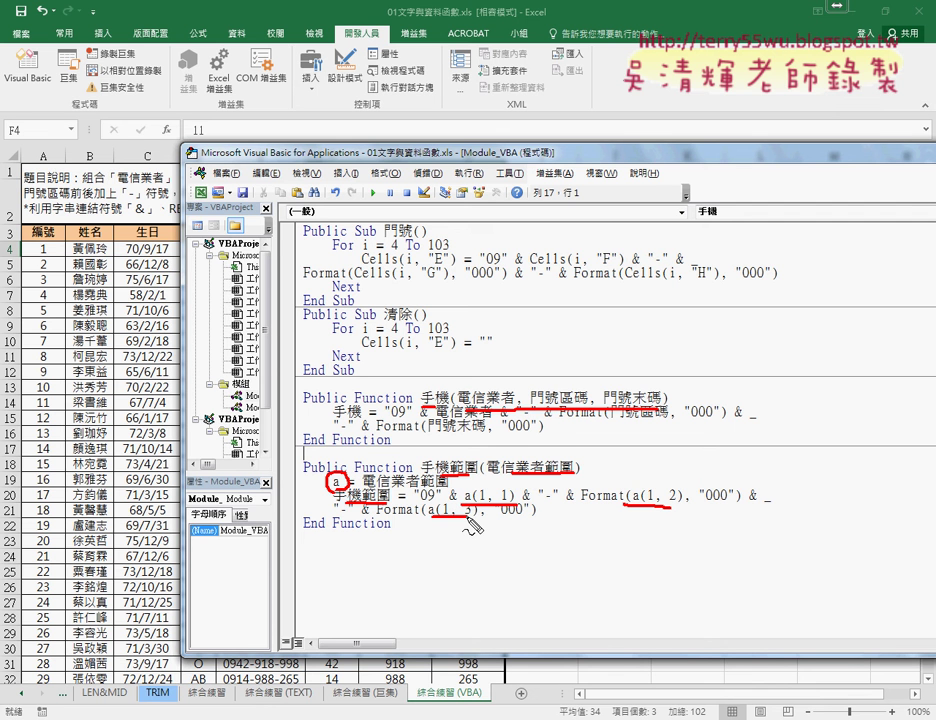